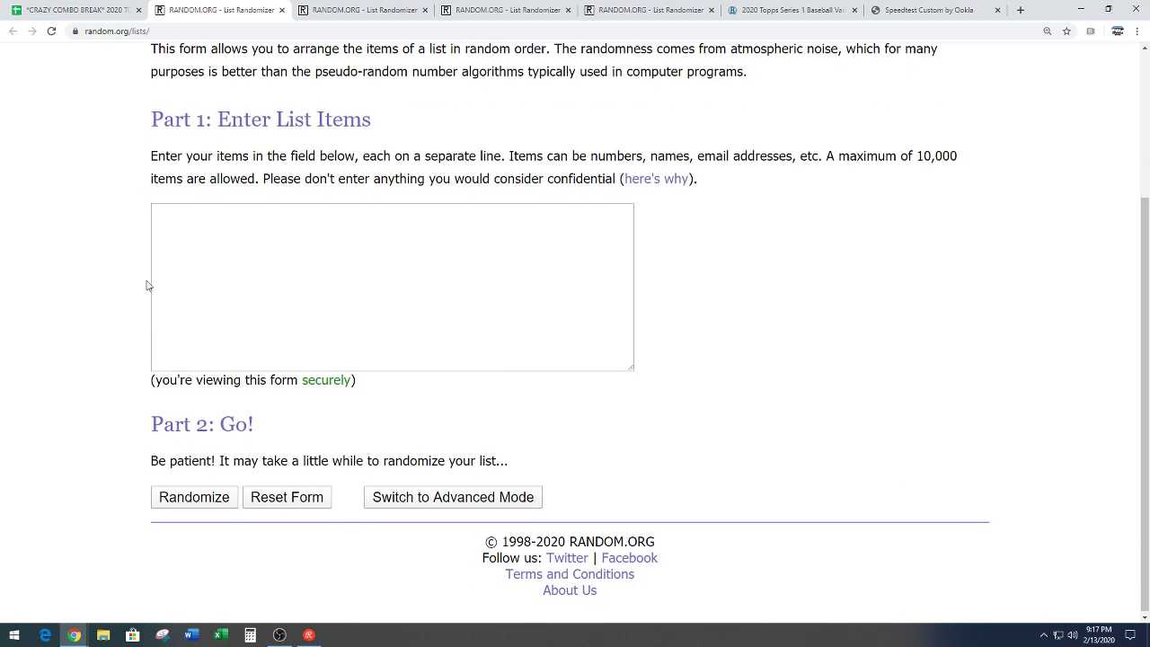
Step: Paste the 26 spot names into the RANDOM.ORG list box and randomize them
right_click(266, 269)
click(238, 357)
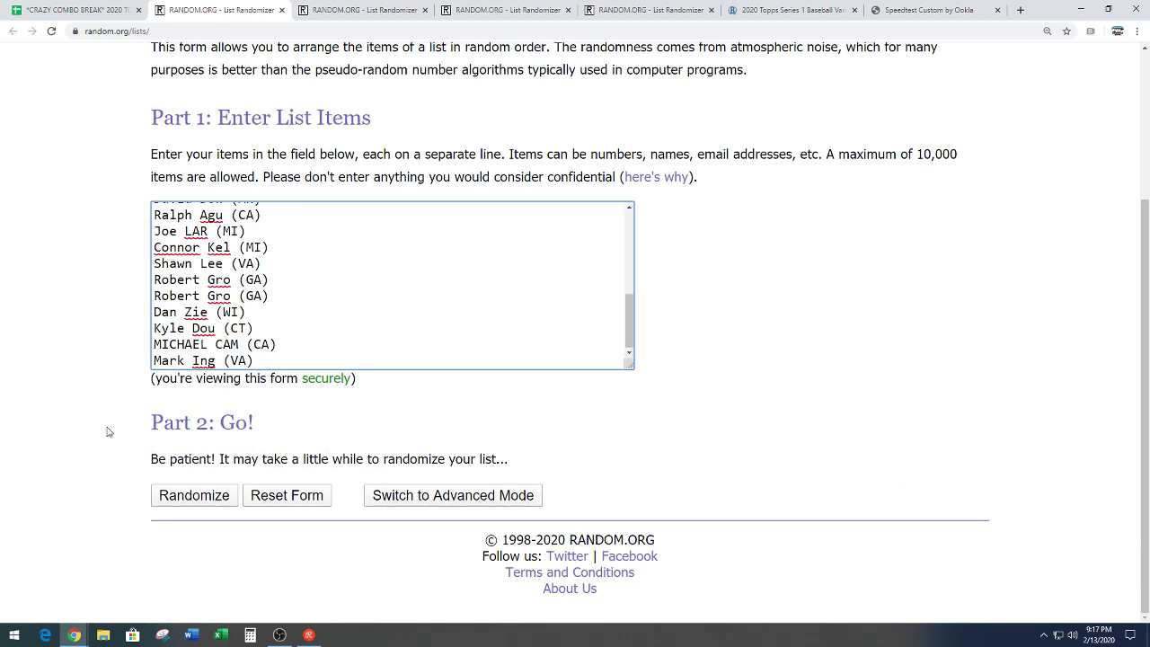
click(171, 502)
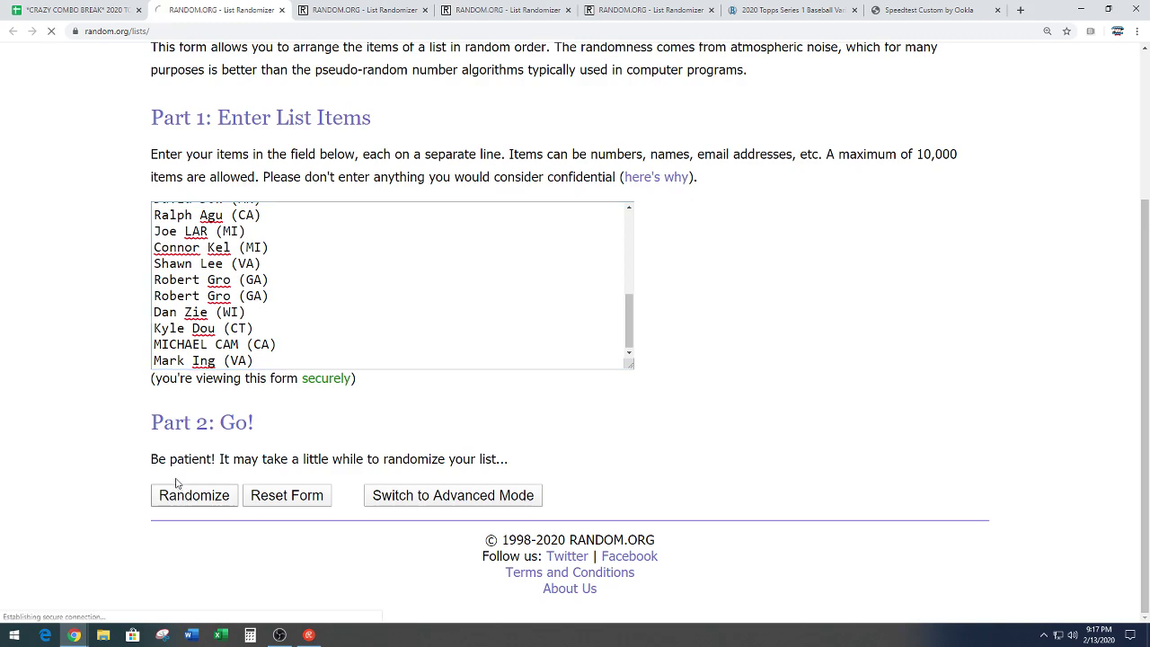
Step: Re-randomize the spot names until they have been shuffled seven times
scroll(126, 476, down, 3)
click(177, 518)
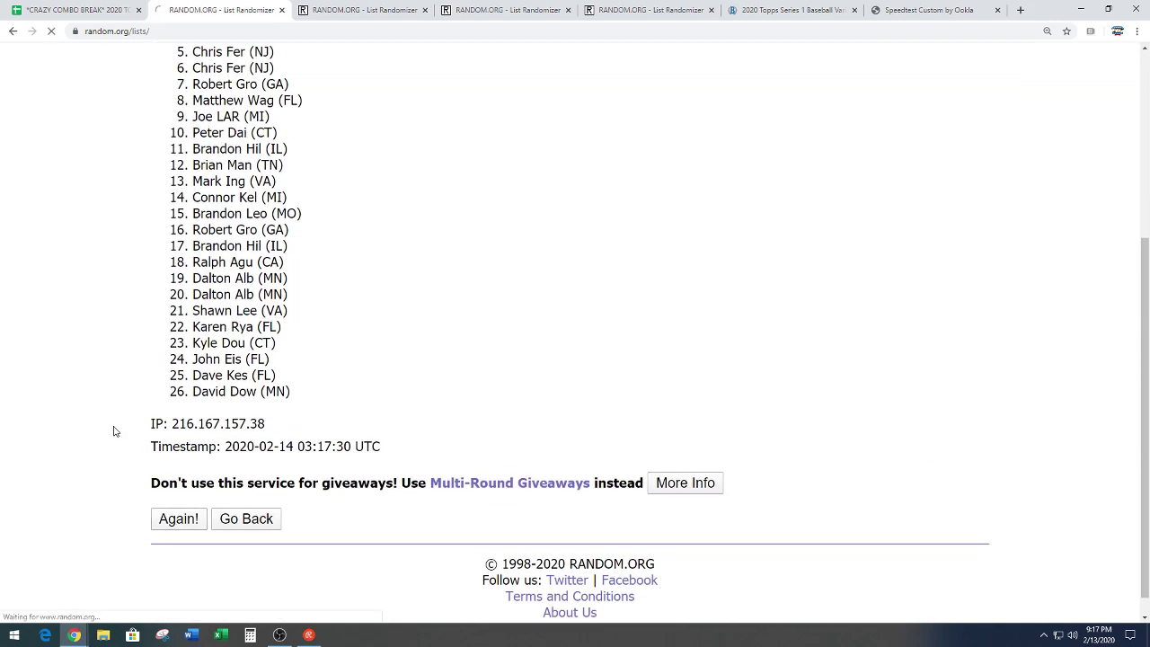
scroll(175, 500, down, 3)
click(176, 499)
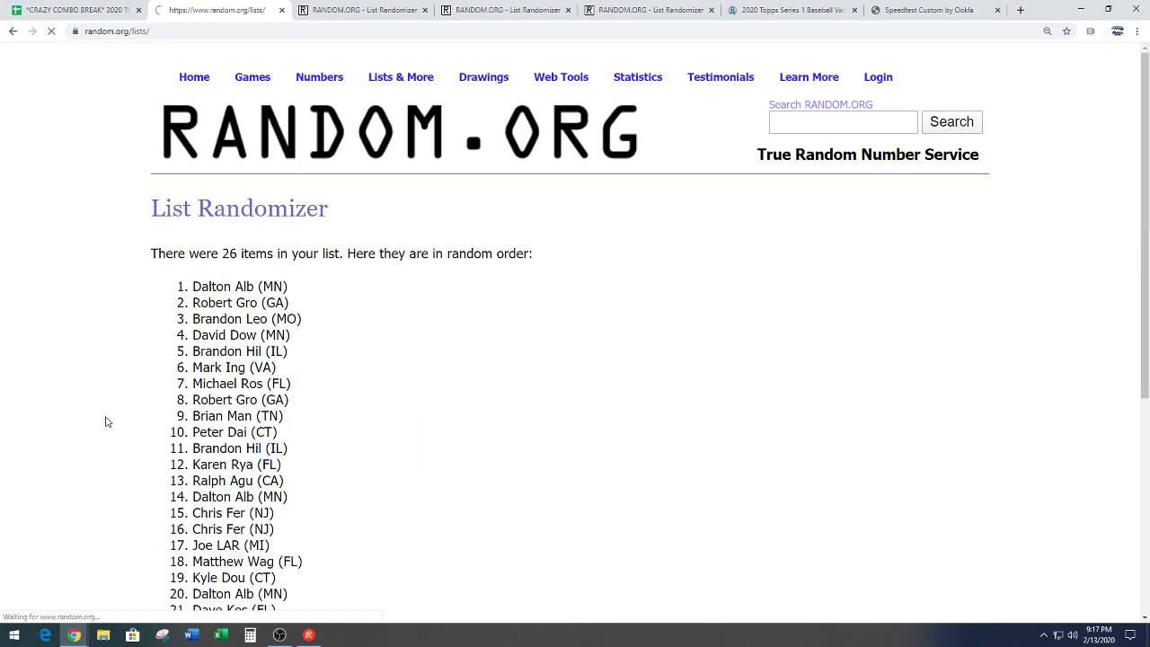
scroll(105, 419, down, 3)
click(185, 500)
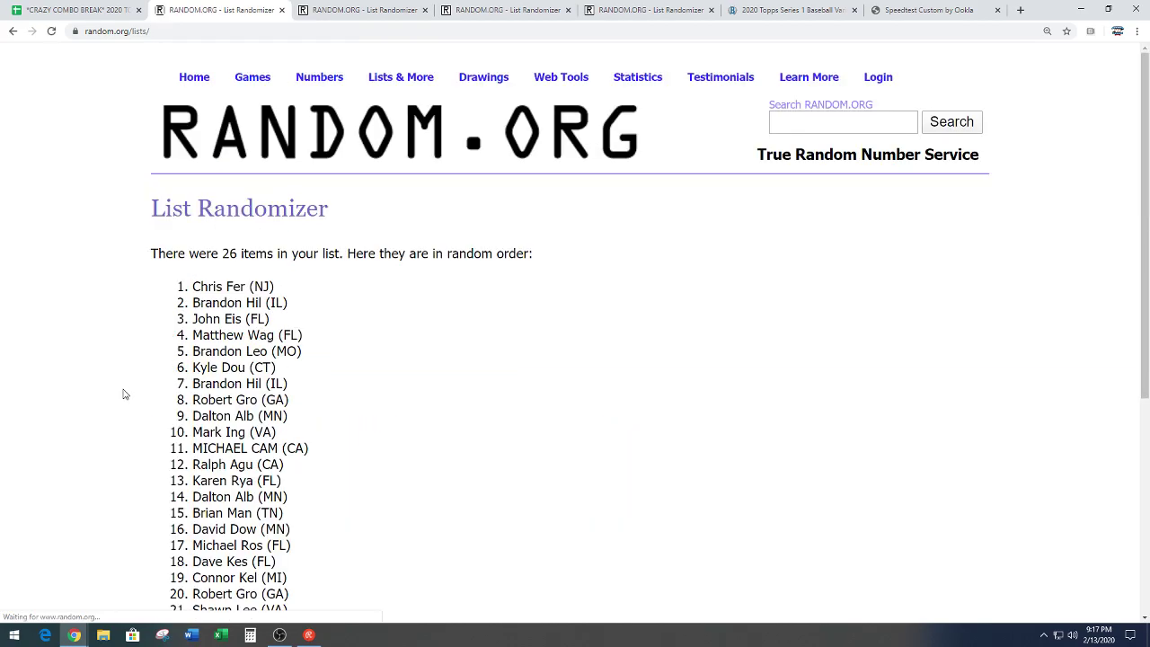
scroll(125, 397, down, 3)
scroll(131, 408, down, 3)
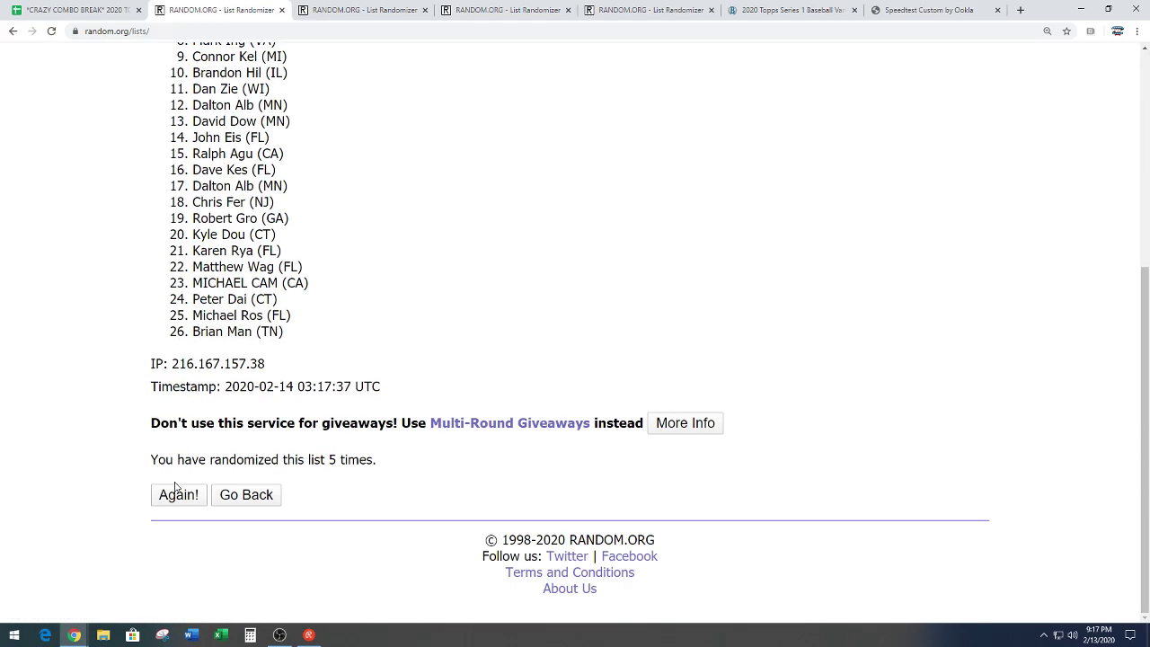
click(180, 500)
scroll(121, 386, down, 3)
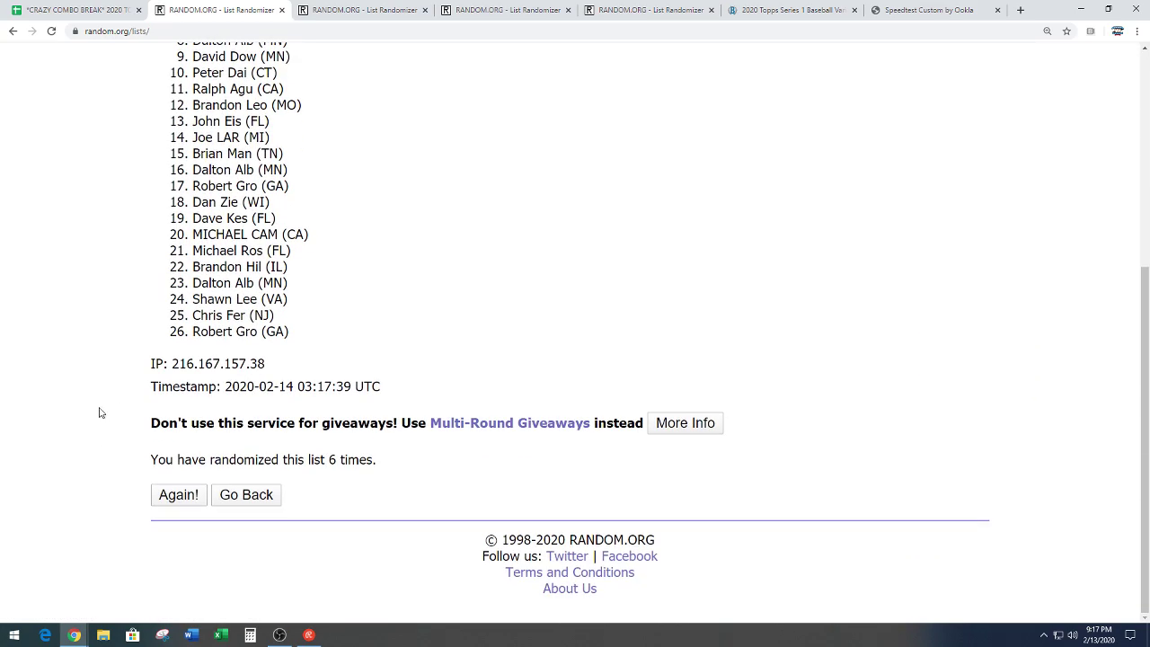
click(184, 500)
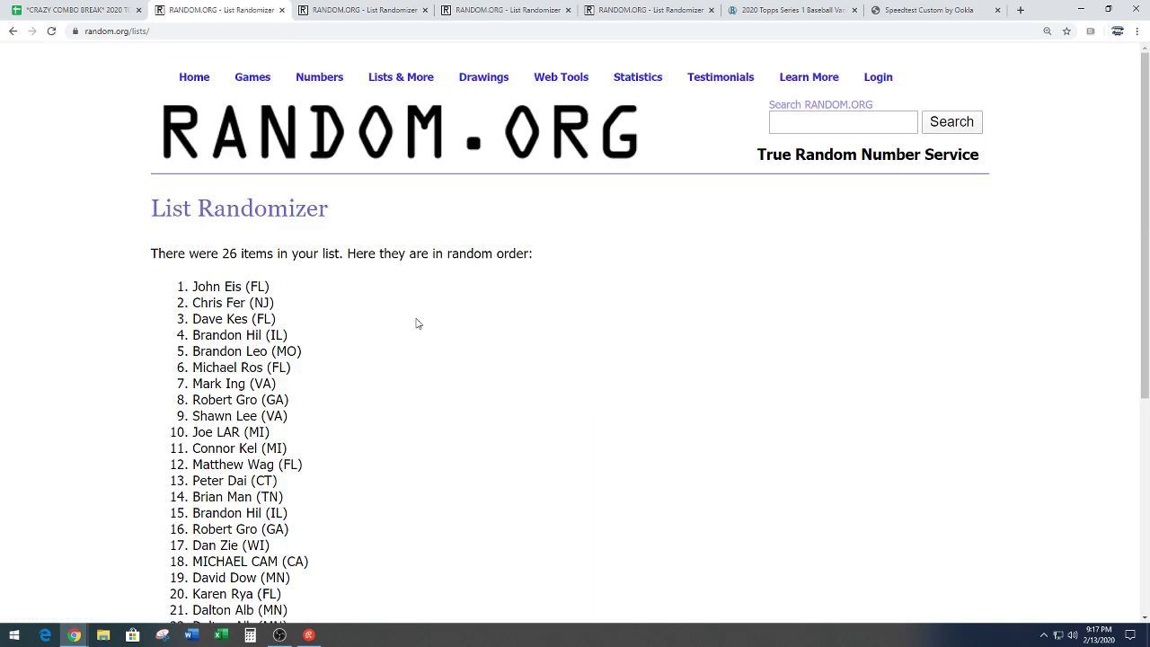
Step: Clear the accidental text selection below the randomized results
scroll(421, 311, down, 1)
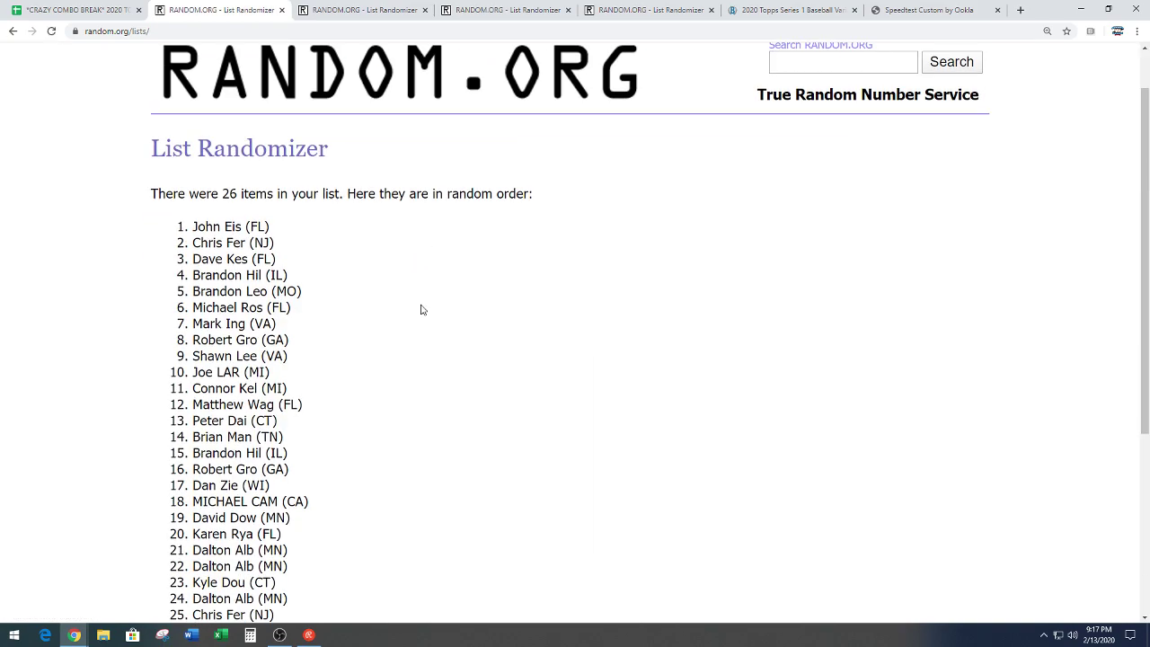
scroll(401, 299, down, 5)
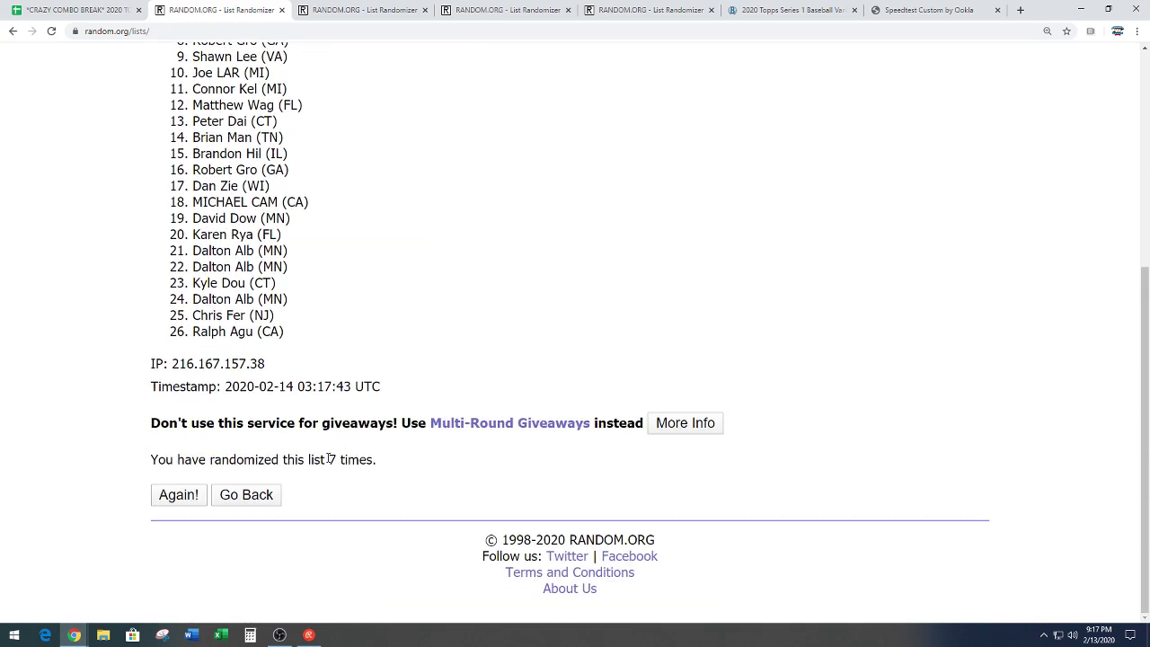
drag(330, 459, 404, 462)
click(401, 332)
scroll(404, 321, up, 3)
click(76, 10)
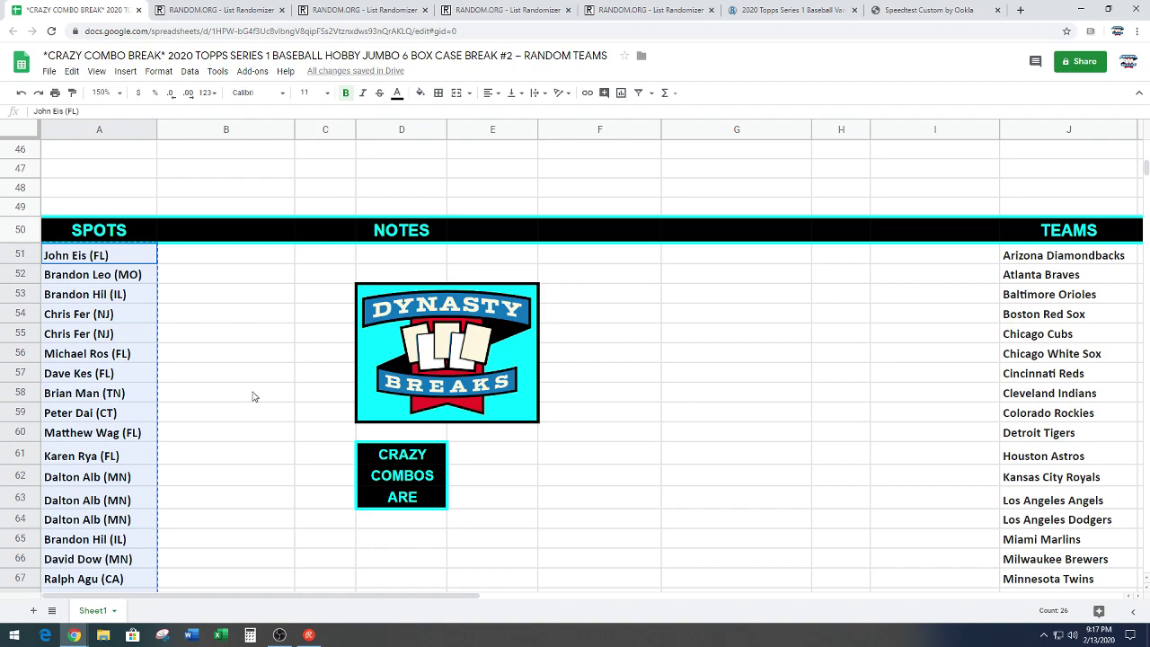
click(248, 400)
click(142, 259)
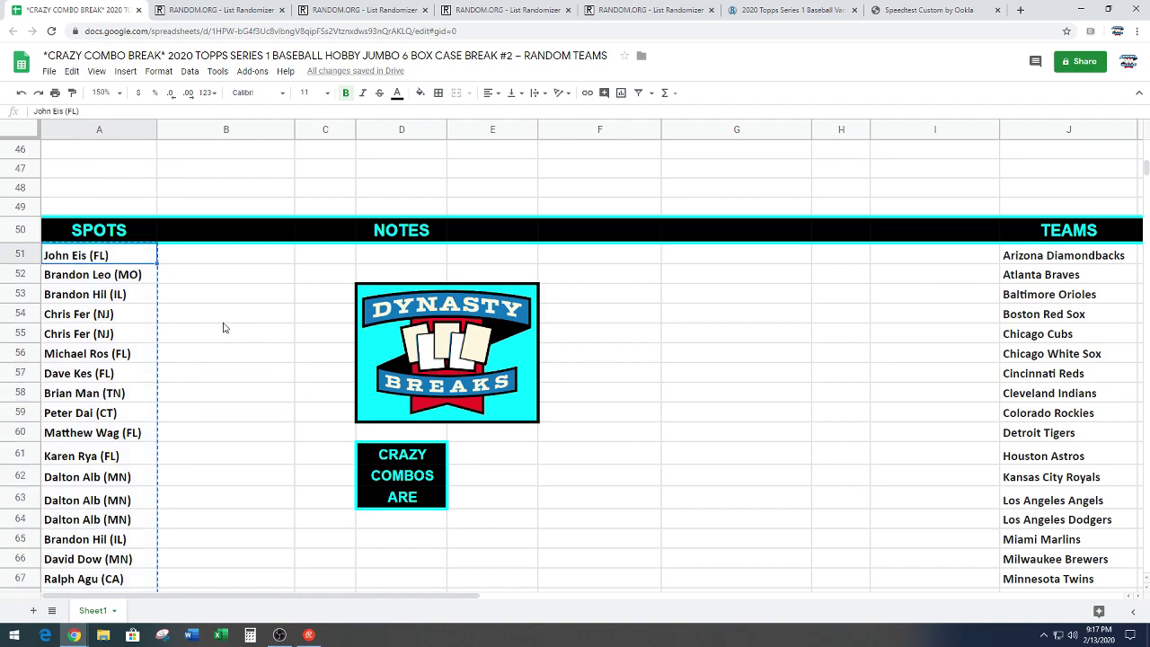
scroll(231, 369, down, 4)
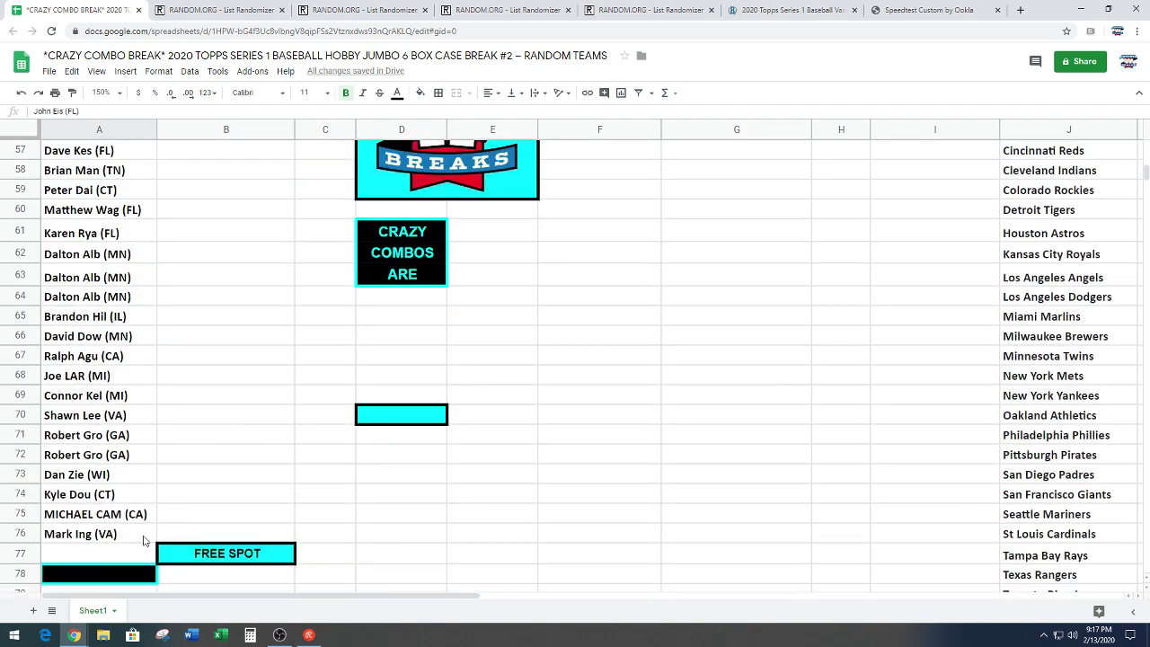
click(149, 545)
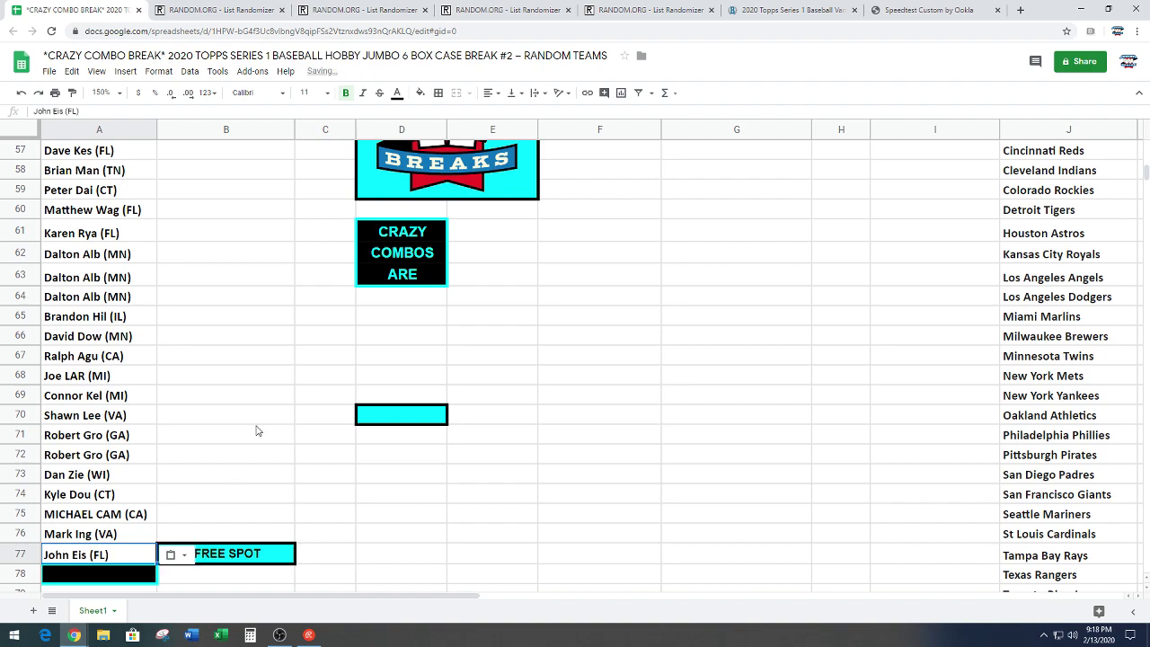
click(257, 422)
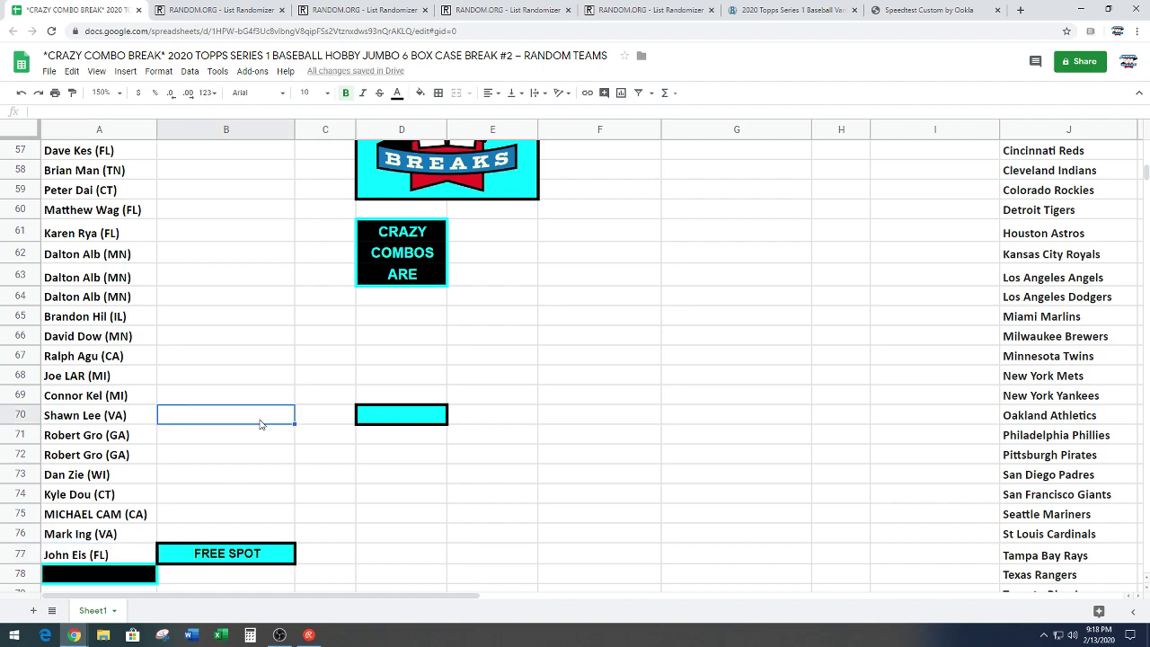
Step: Copy the 30 team names in J51:J80, Arizona Diamondbacks through Washington Nationals
scroll(259, 432, up, 4)
scroll(261, 436, down, 4)
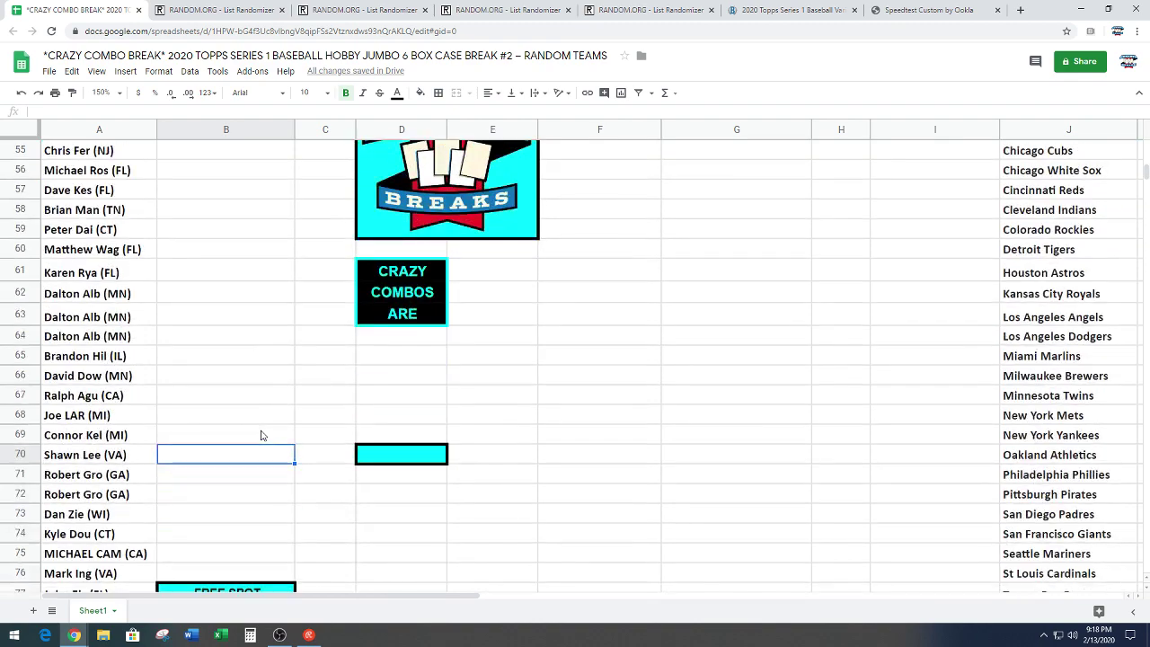
scroll(874, 351, up, 2)
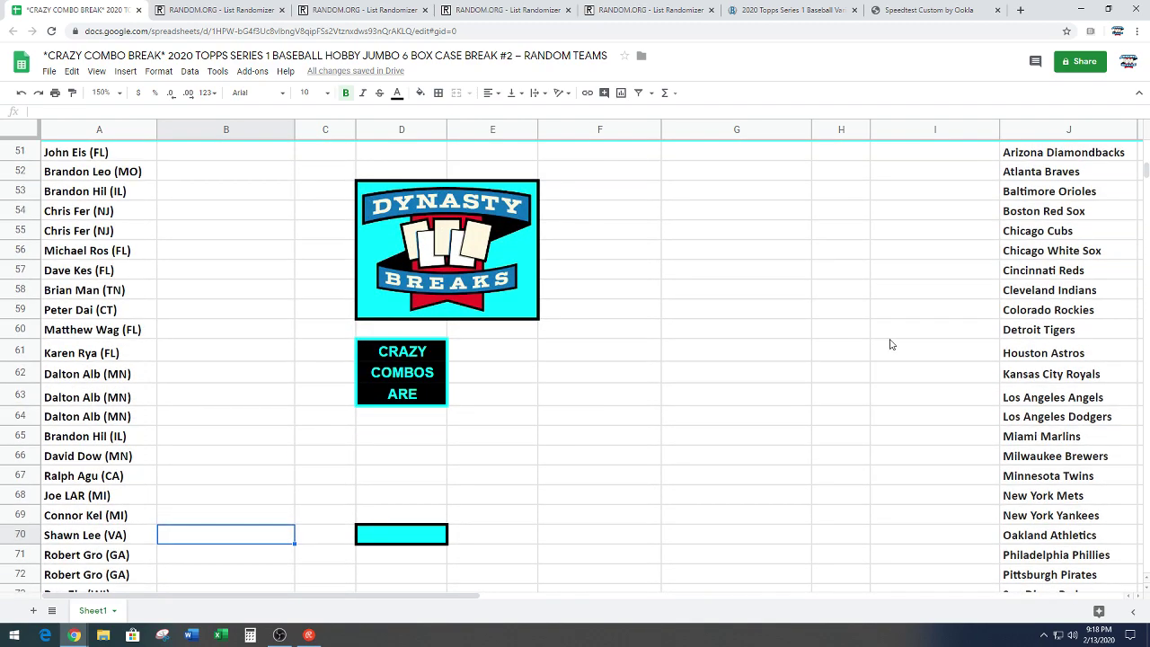
scroll(894, 341, up, 1)
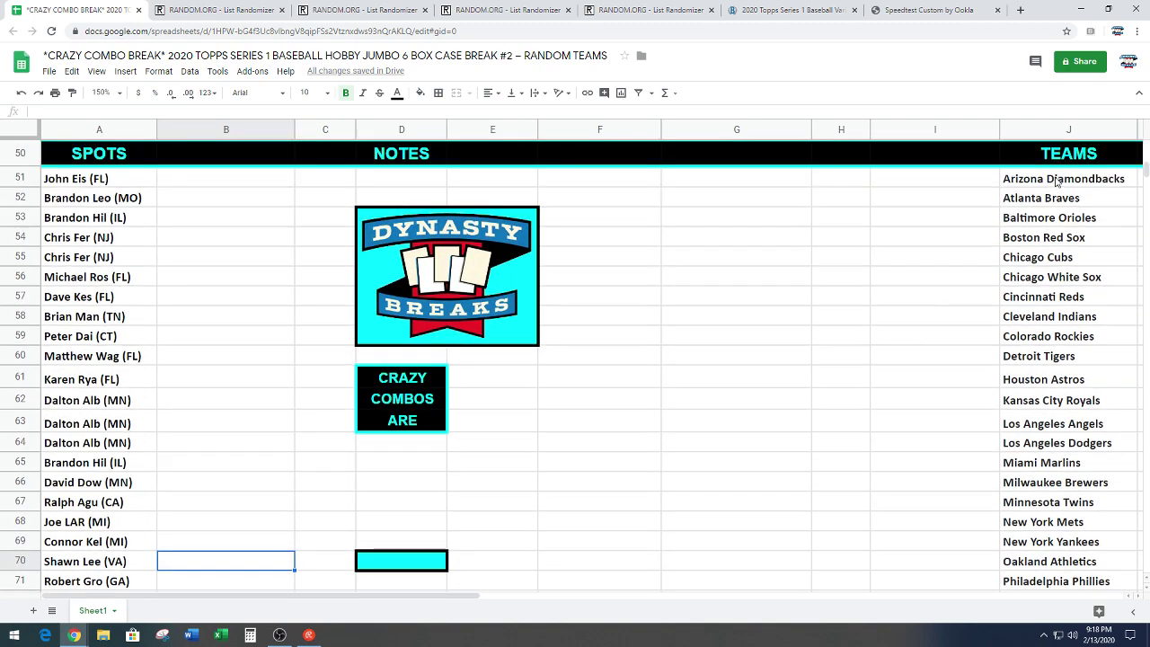
drag(1057, 182, 1061, 353)
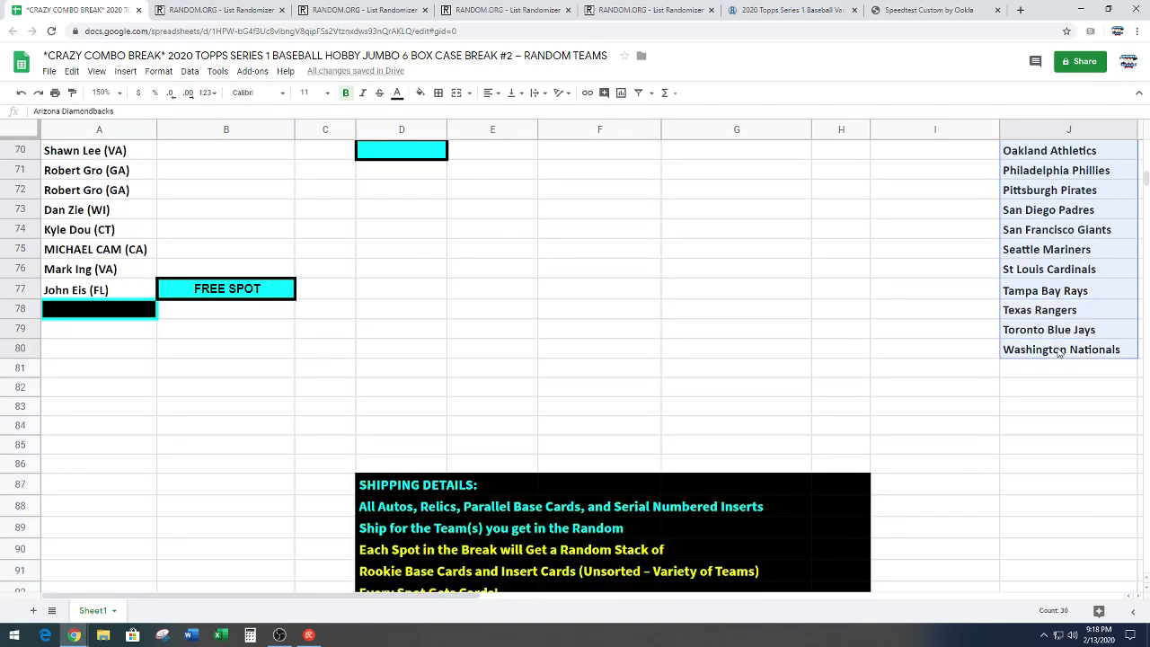
key(ctrl+c)
scroll(701, 319, up, 7)
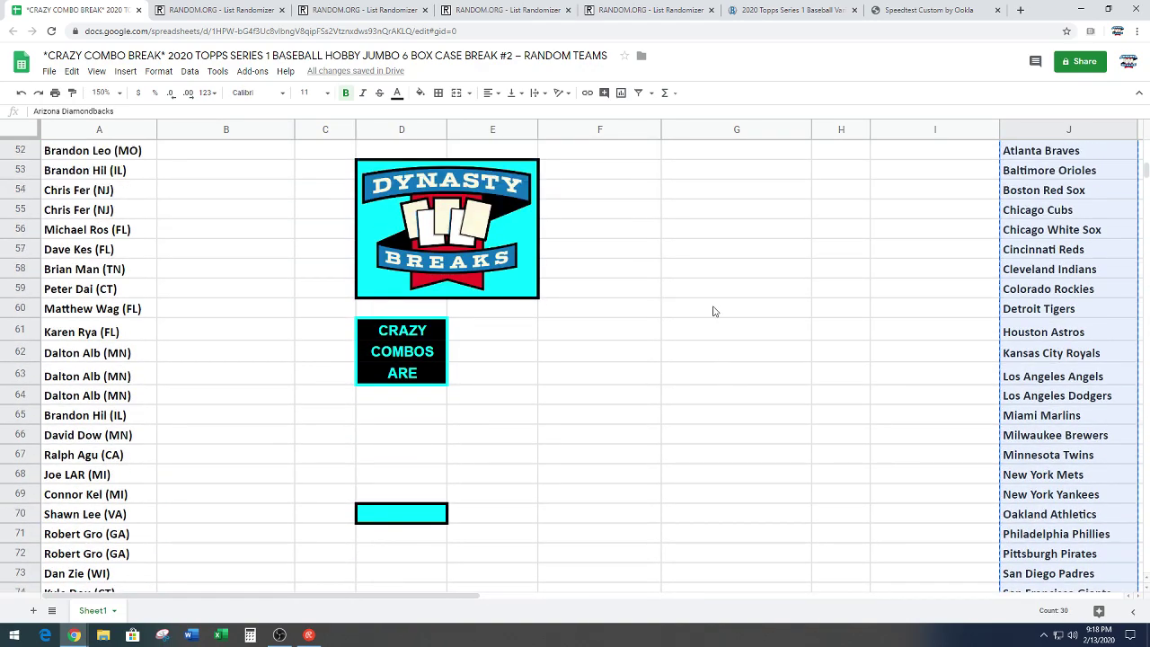
click(342, 9)
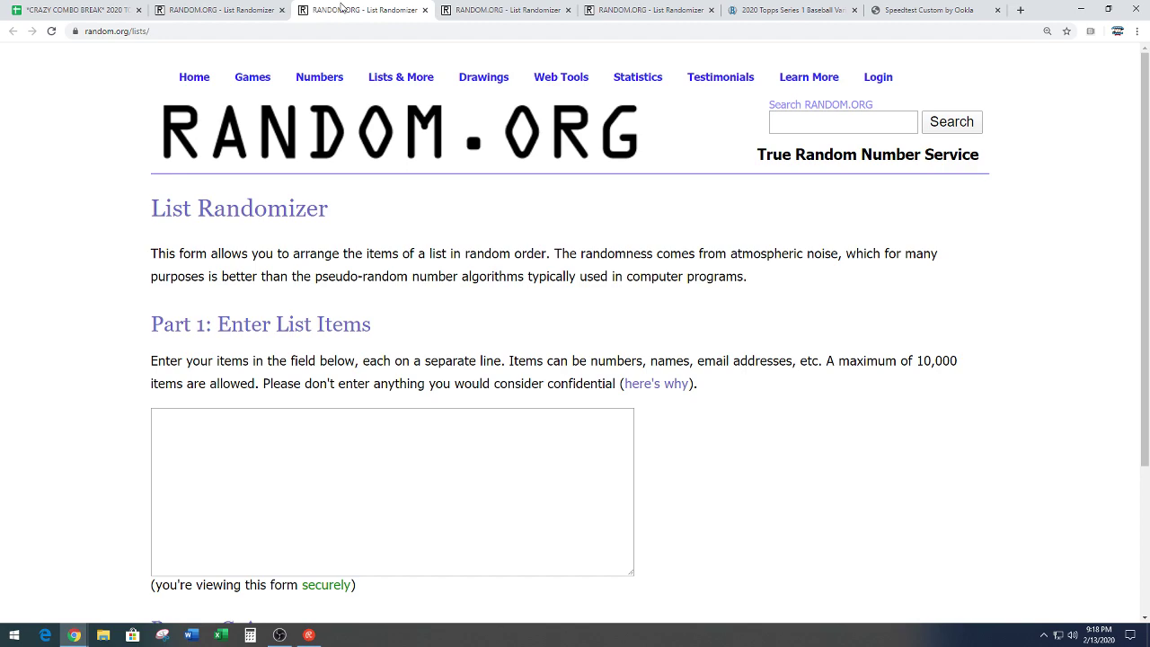
Step: Paste the 30 team names into the list box and randomize them
scroll(211, 409, down, 2)
right_click(181, 325)
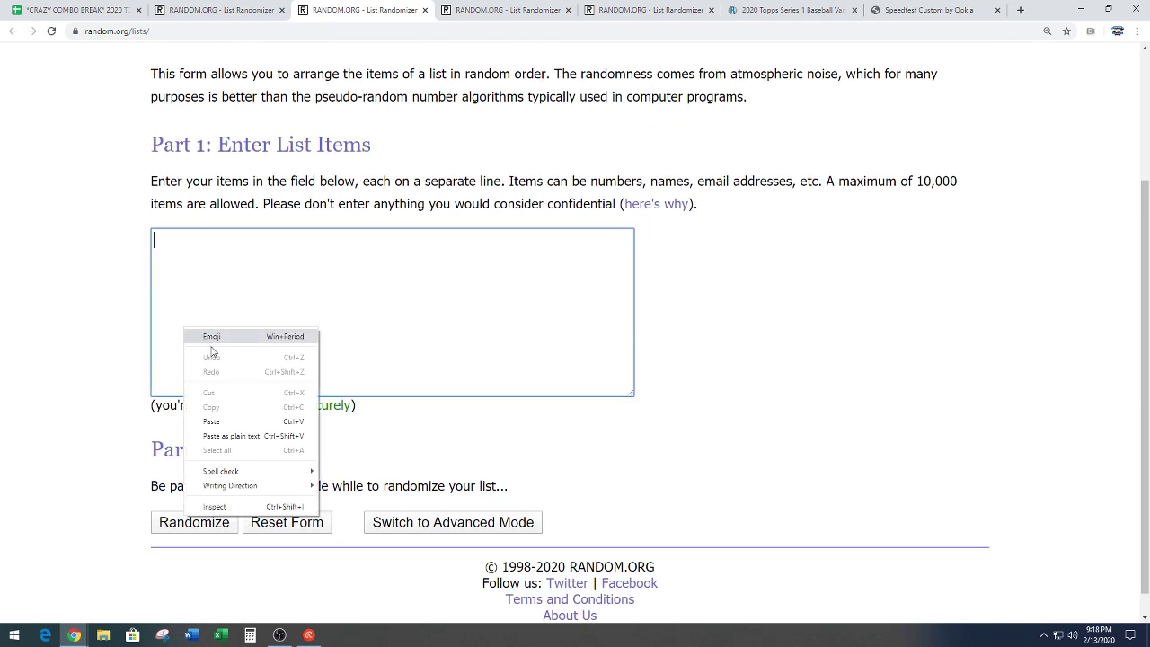
click(226, 419)
click(158, 528)
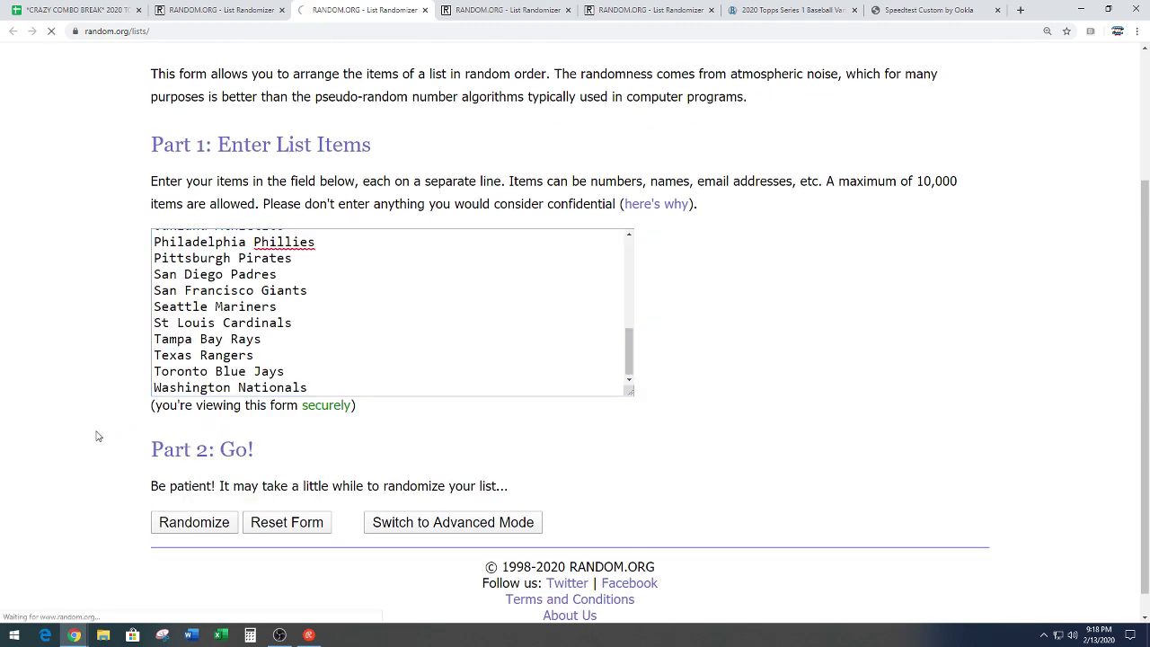
Step: Re-randomize the team list until it has been shuffled six times
scroll(134, 468, down, 2)
click(163, 504)
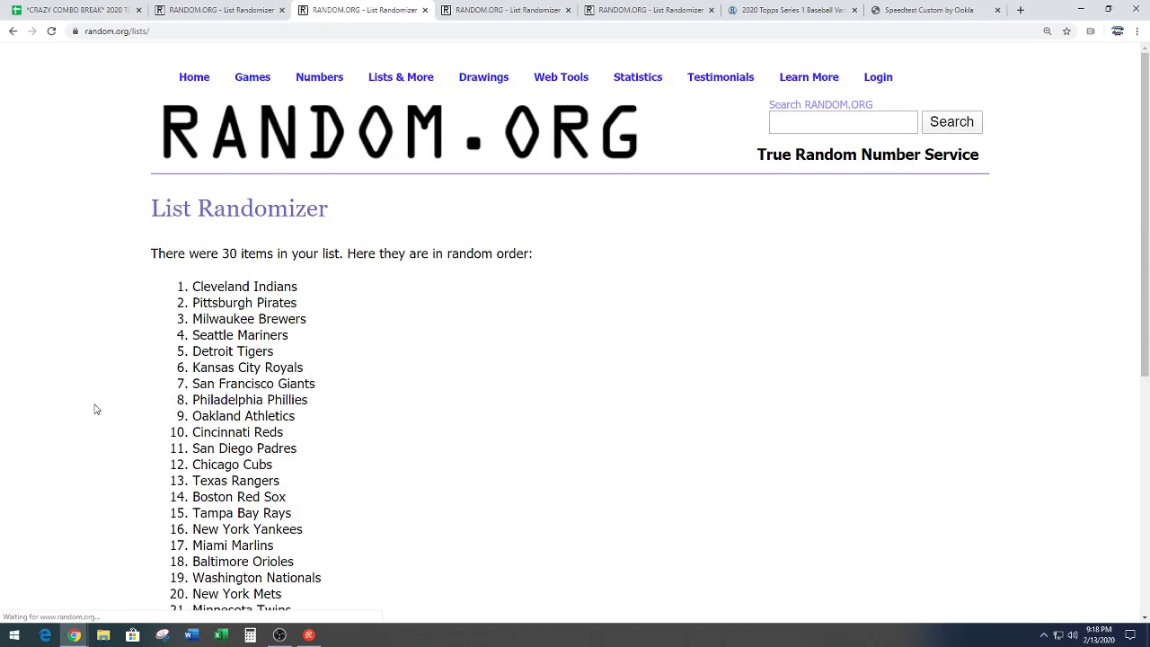
scroll(113, 410, down, 5)
scroll(118, 406, down, 5)
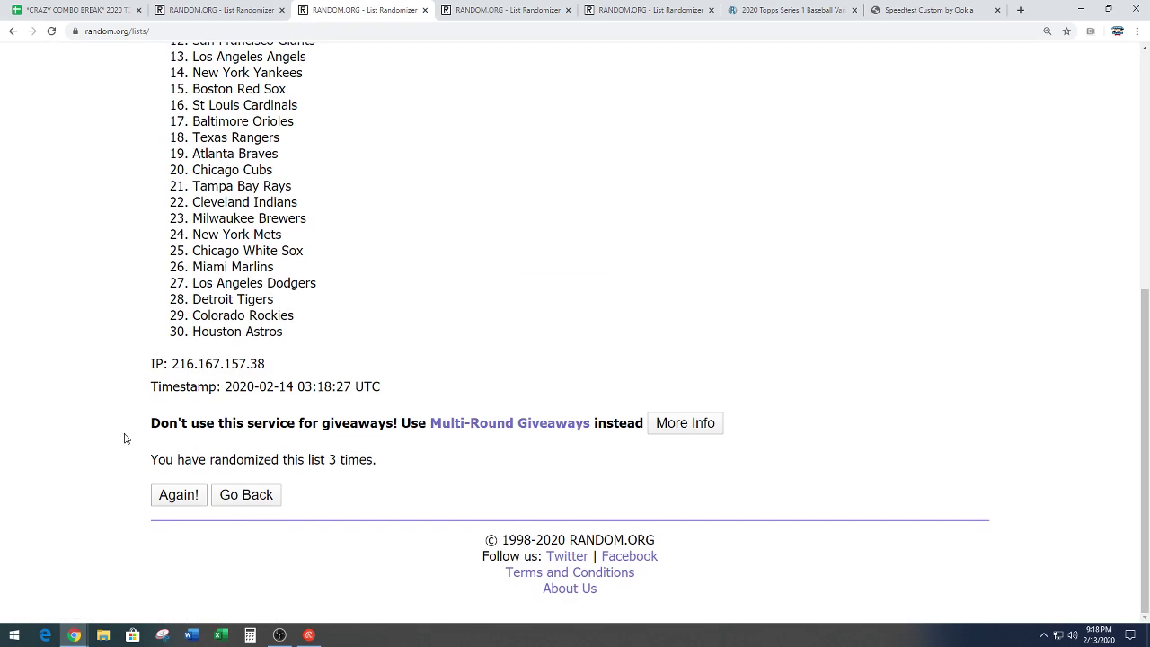
key(Return)
scroll(103, 386, down, 5)
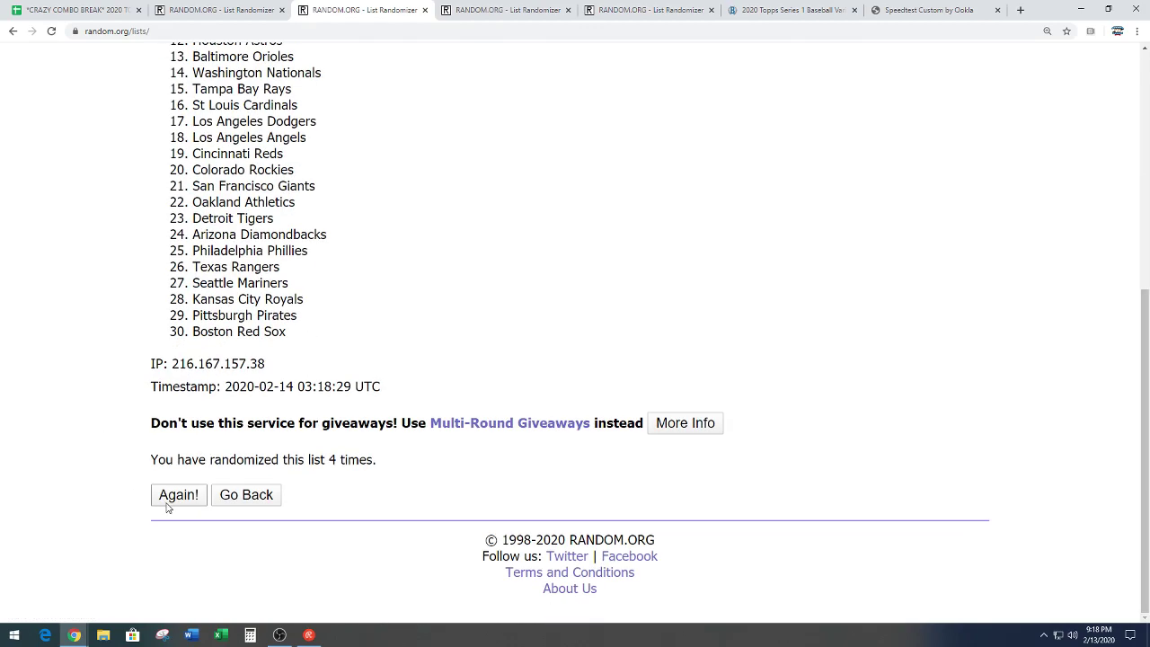
key(Return)
scroll(103, 374, down, 5)
key(Return)
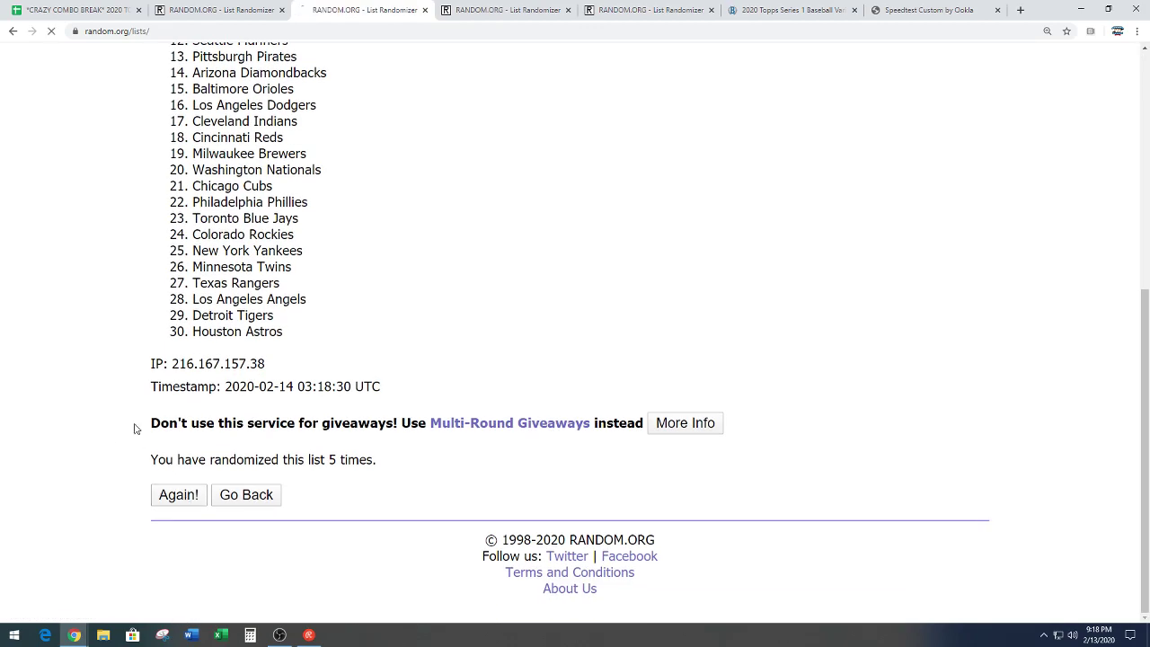
scroll(91, 350, down, 5)
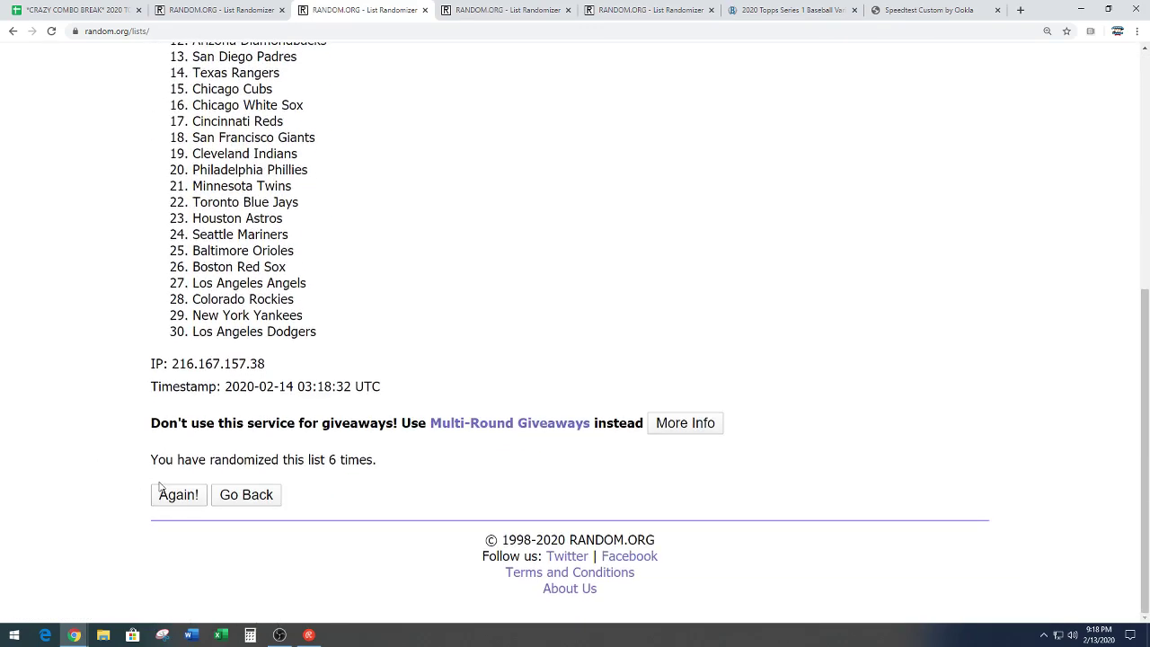
Step: Shuffle the teams a seventh time and copy the top six, St Louis Cardinals through Boston Red Sox
key(Return)
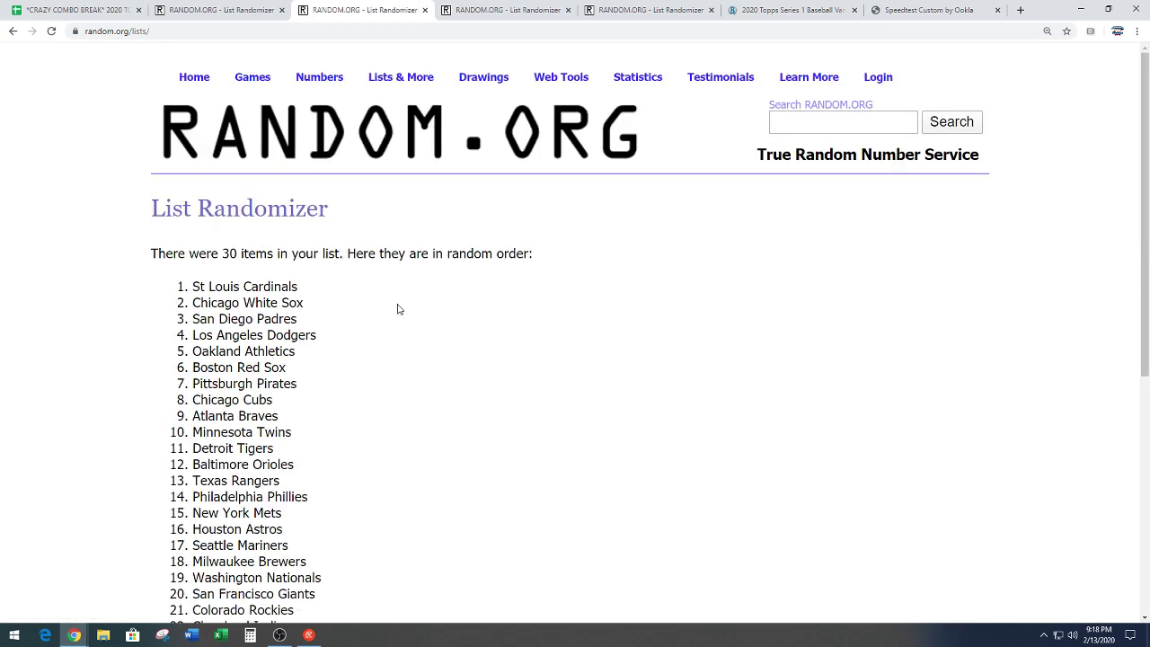
scroll(418, 296, down, 2)
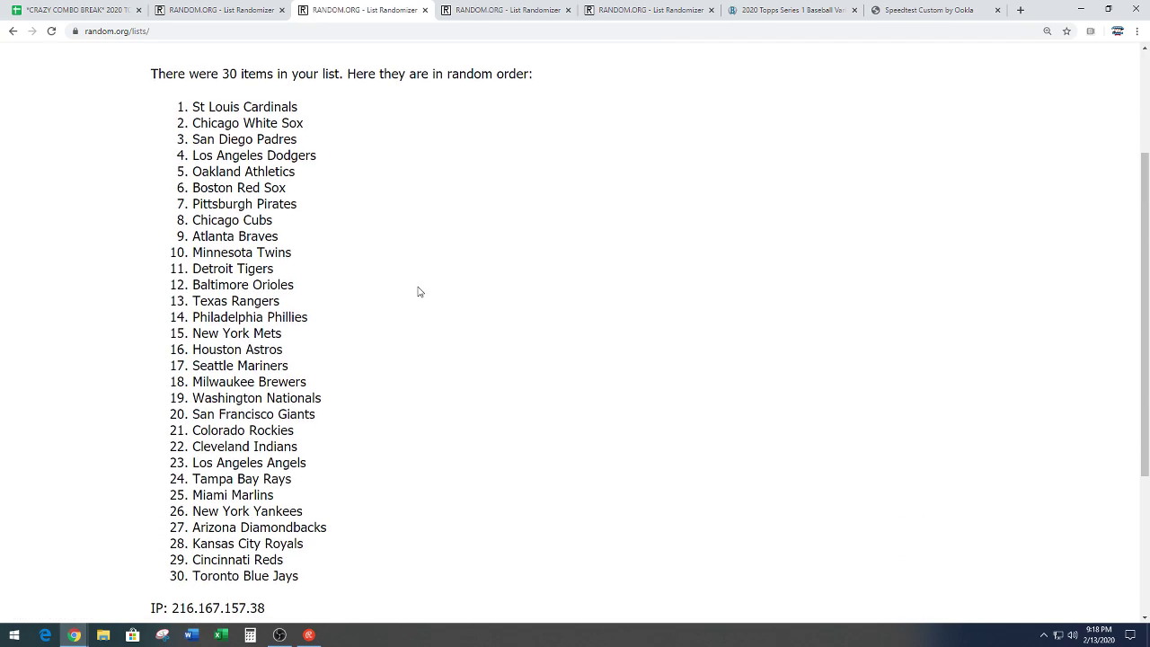
mouse_move(192, 107)
mouse_down()
mouse_move(236, 123)
mouse_move(320, 124)
mouse_move(339, 190)
mouse_up()
right_click(281, 157)
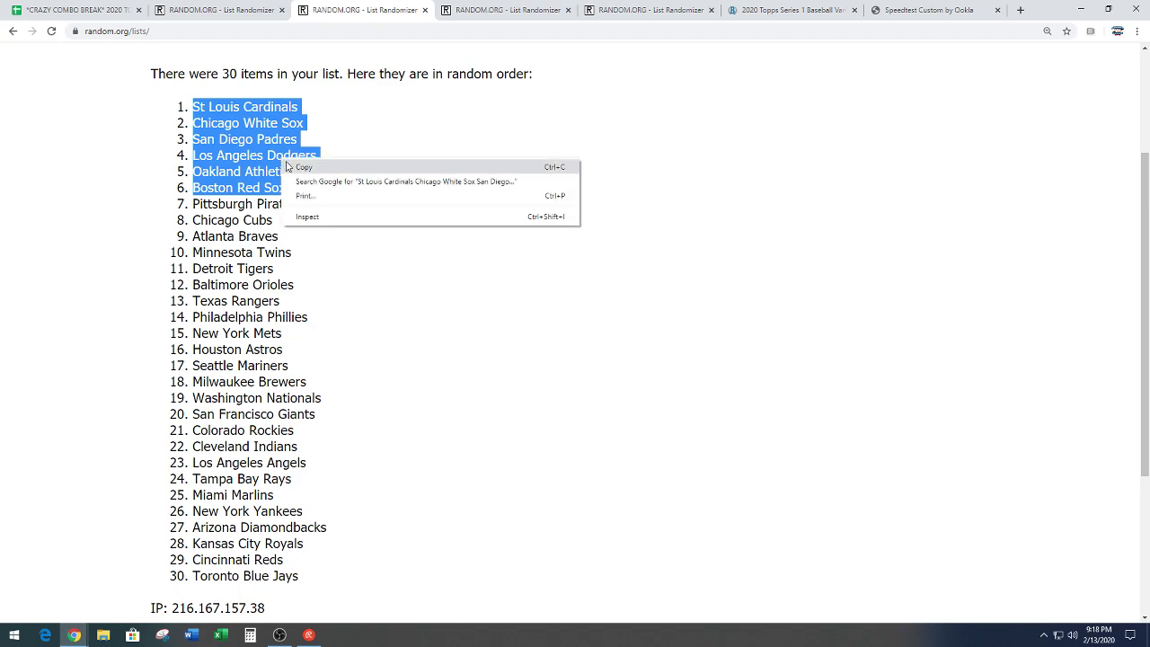
click(293, 164)
Step: Clear the list selection and stray text highlight on the results page
click(355, 218)
scroll(398, 295, down, 3)
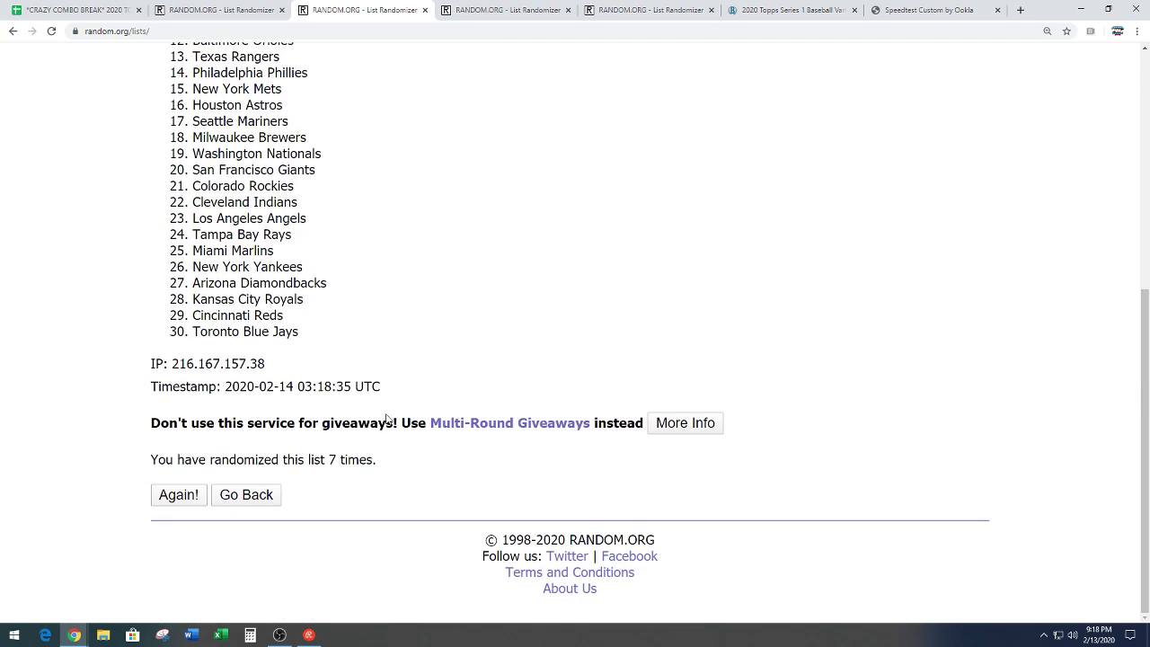
drag(326, 460, 441, 462)
click(445, 340)
scroll(457, 246, up, 2)
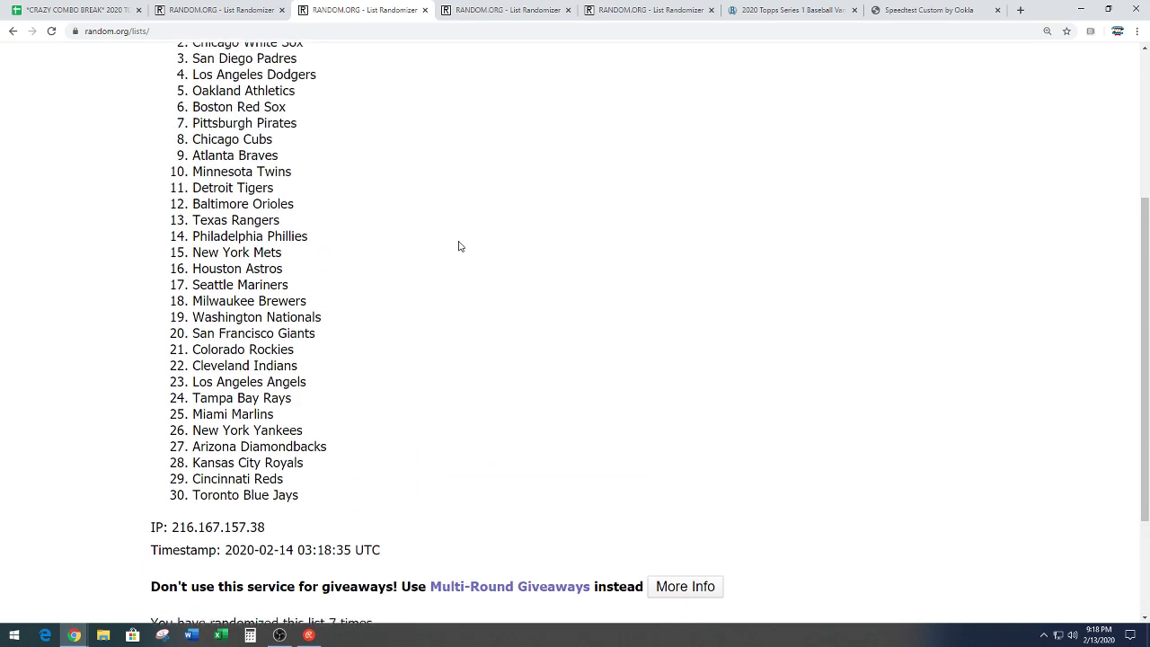
scroll(459, 245, up, 1)
Step: Paste the six crazy combo teams into D64:D69 below the CRAZY COMBOS ARE box
click(61, 11)
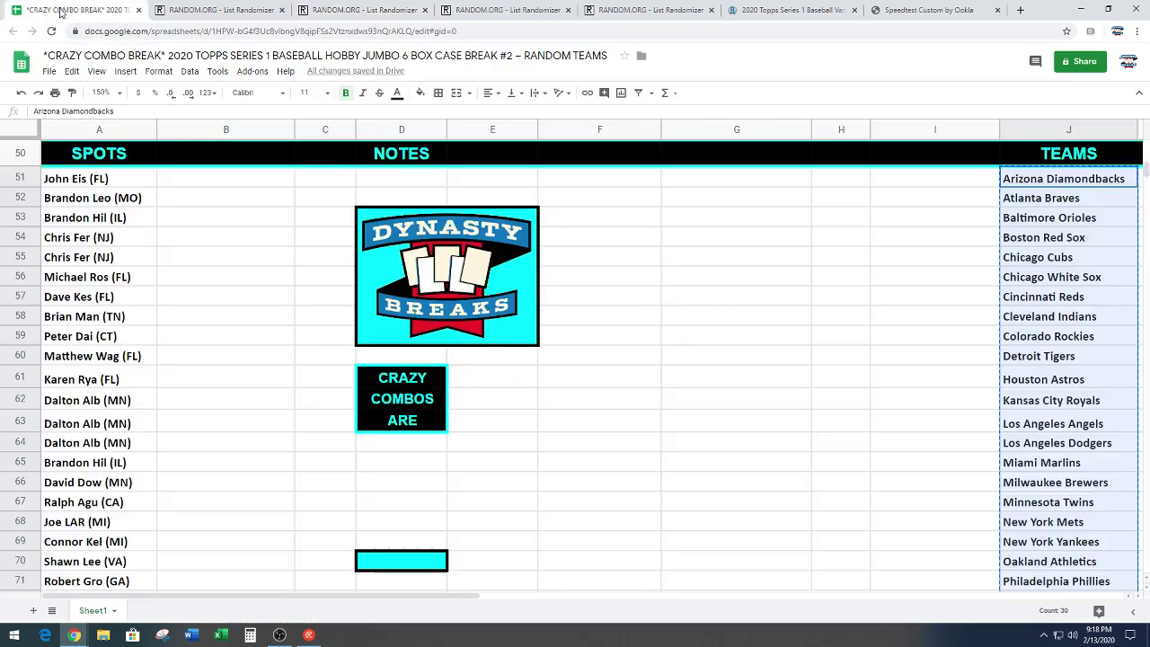
scroll(396, 303, down, 1)
click(419, 336)
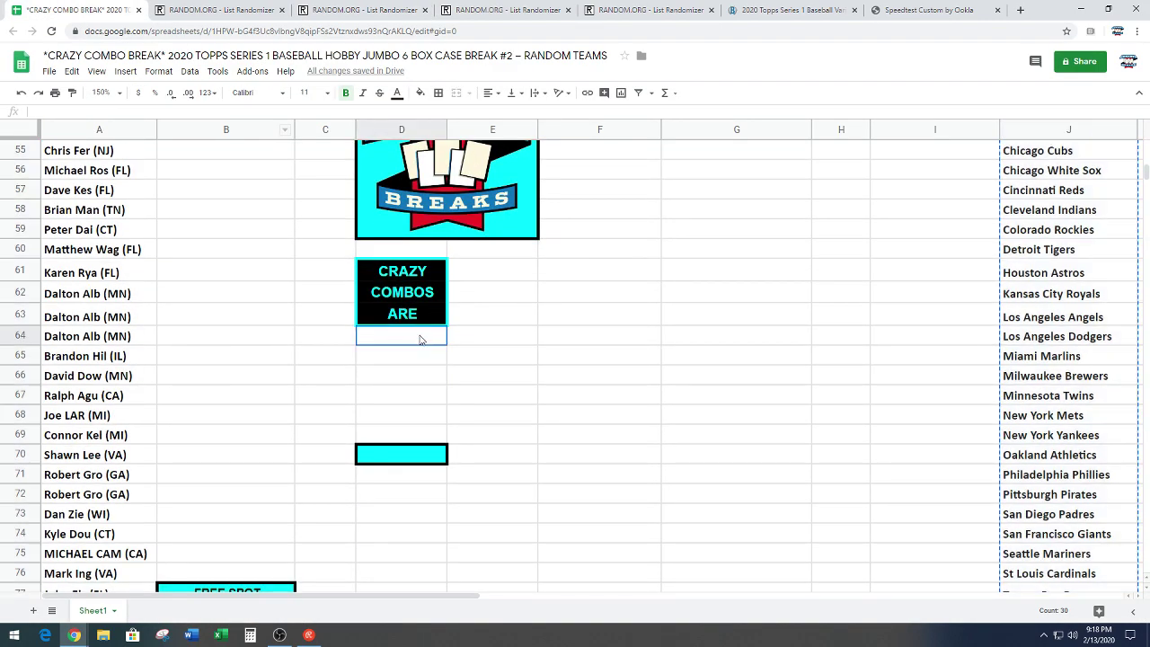
key(ctrl+v)
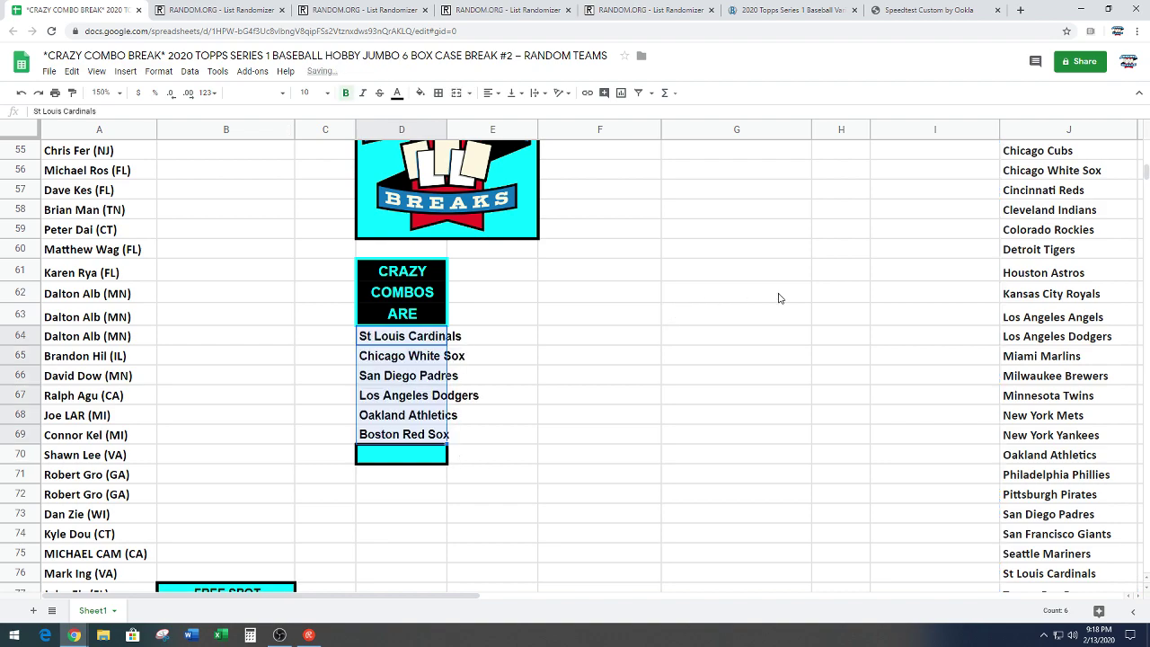
click(759, 298)
drag(359, 596, 460, 596)
scroll(701, 390, down, 3)
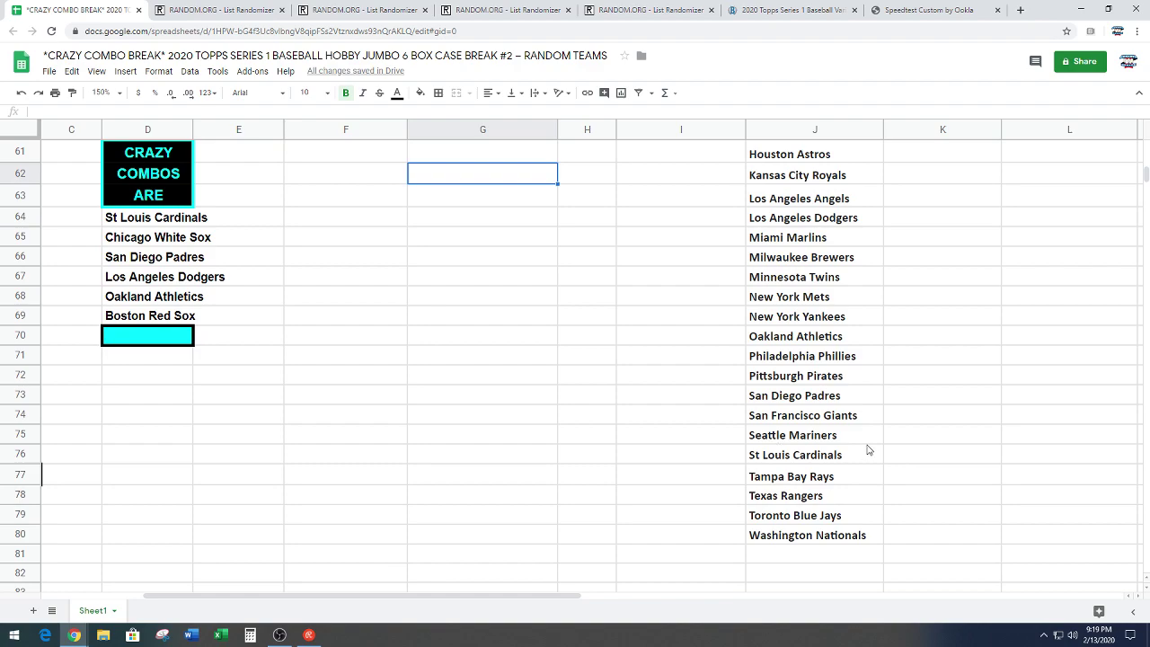
Step: Change J76 from St Louis Cardinals to 'Cardinals & White Sox' and fill it yellow
double_click(868, 454)
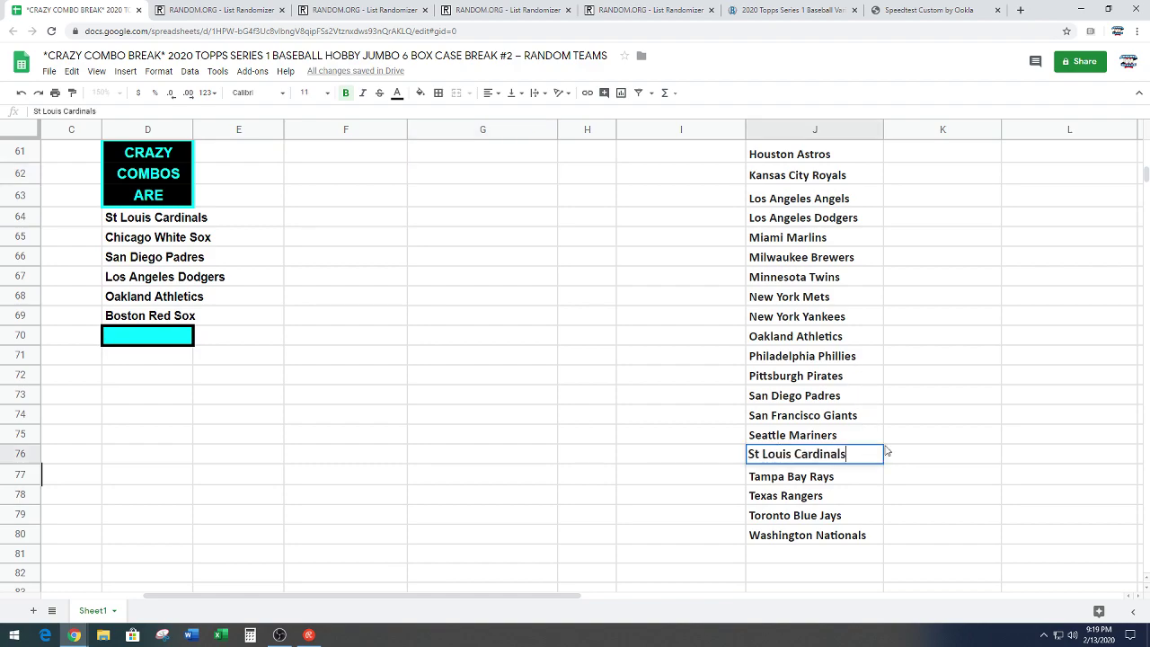
text(& wHI)
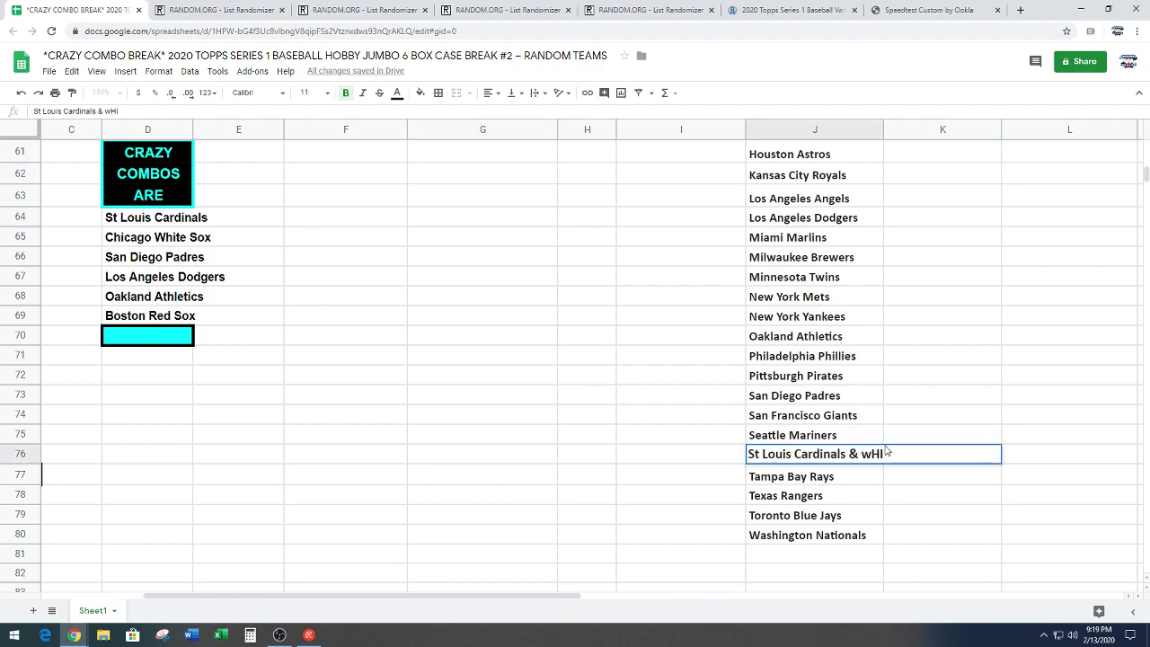
key(BackSpace)
key(BackSpace)
text(White Sox)
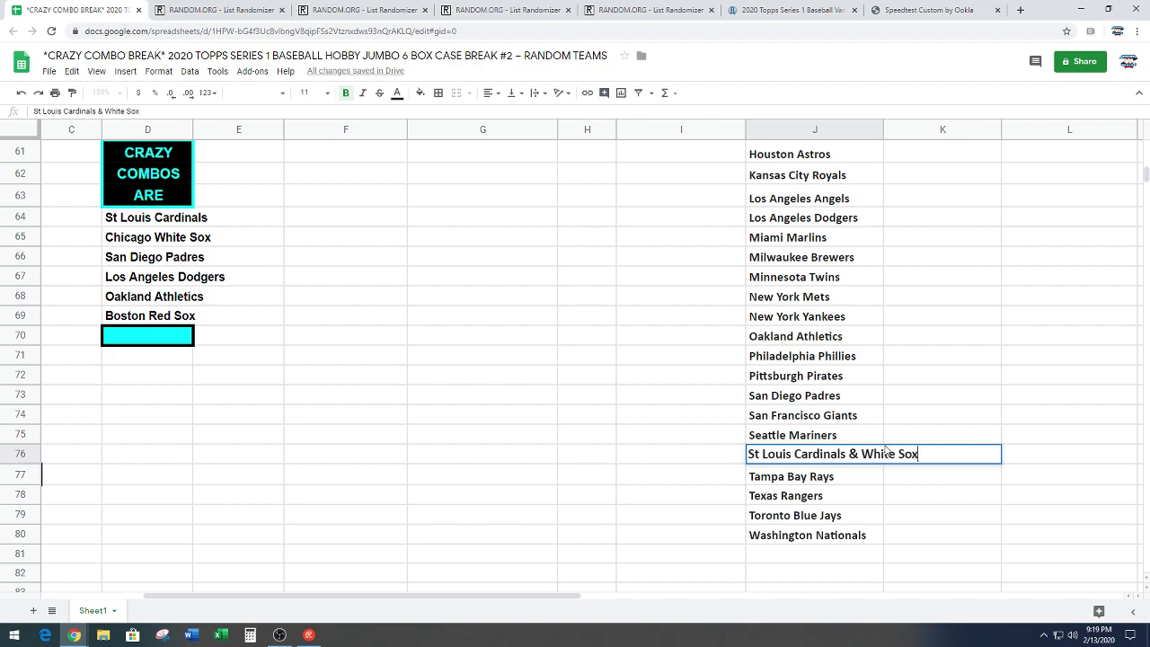
key(BackSpace)
key(BackSpace)
key(BackSpace)
key(BackSpace)
key(BackSpace)
key(BackSpace)
key(BackSpace)
key(BackSpace)
key(BackSpace)
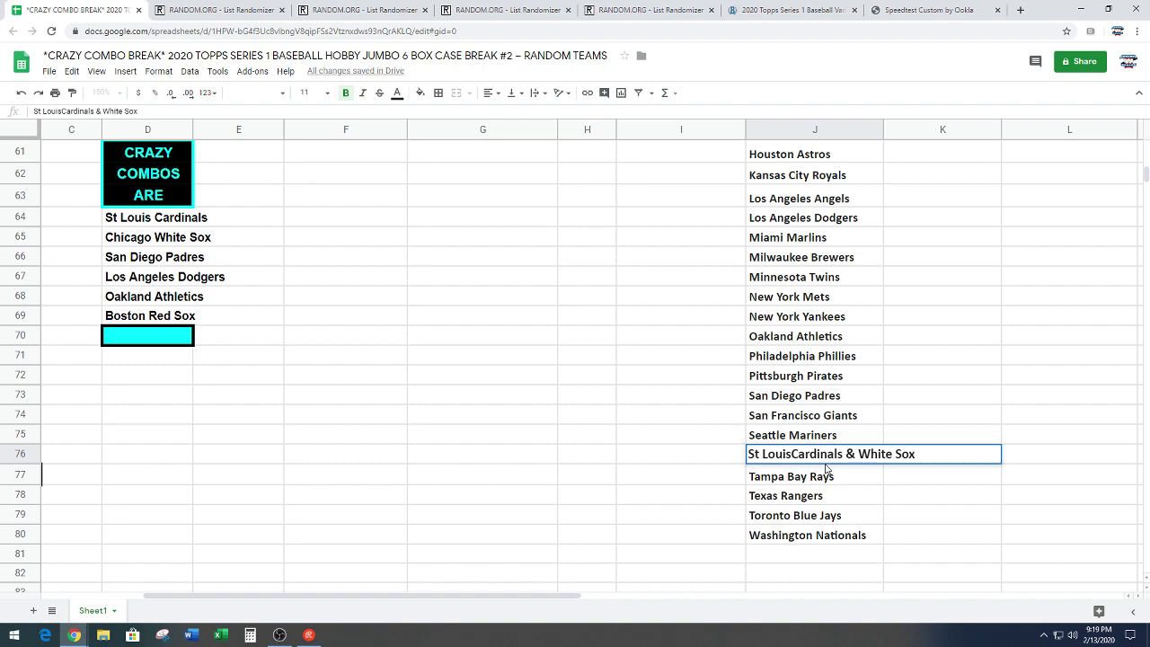
click(420, 92)
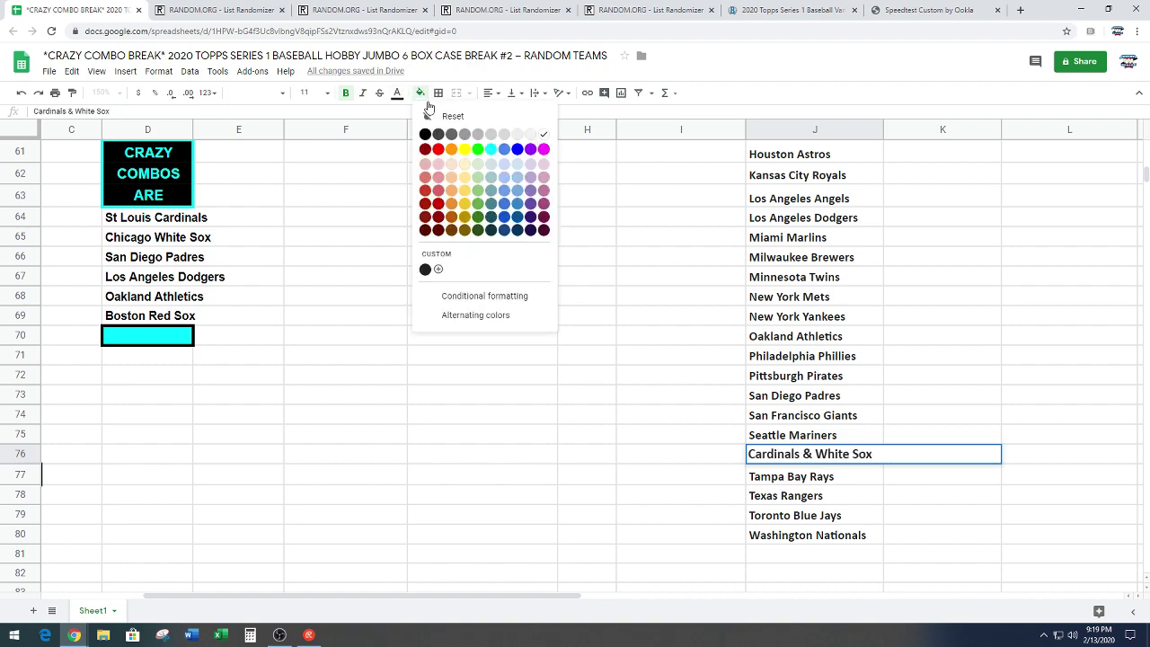
click(464, 145)
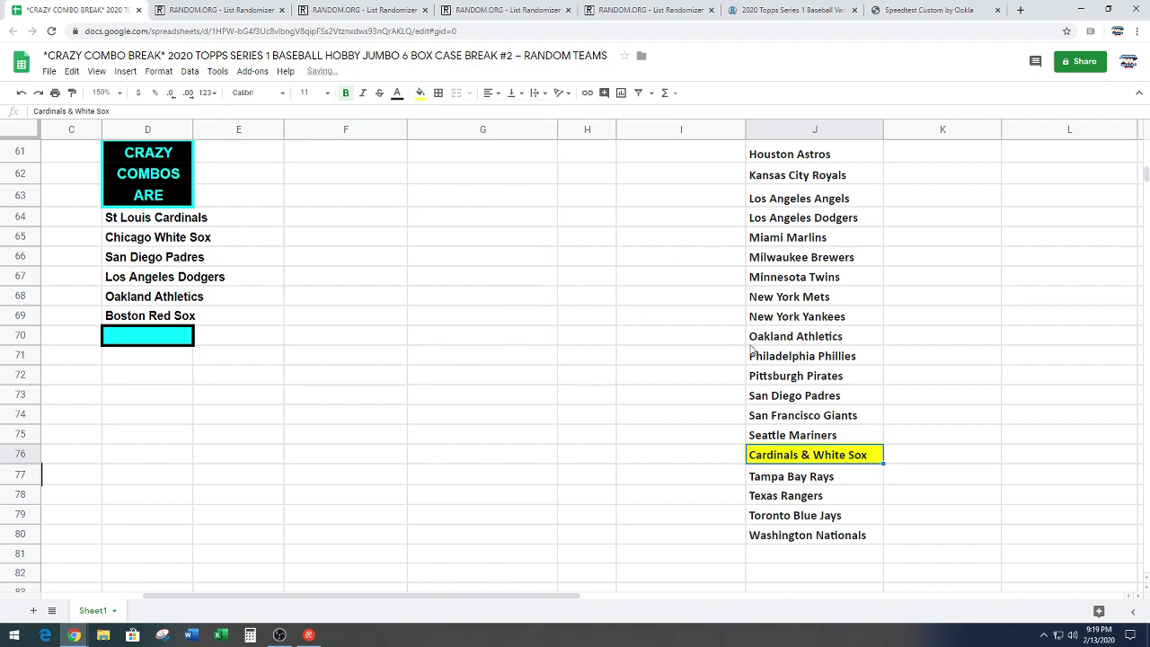
scroll(758, 349, up, 2)
Step: Delete the Chicago White Sox entry in J56, shifting the teams up
right_click(808, 171)
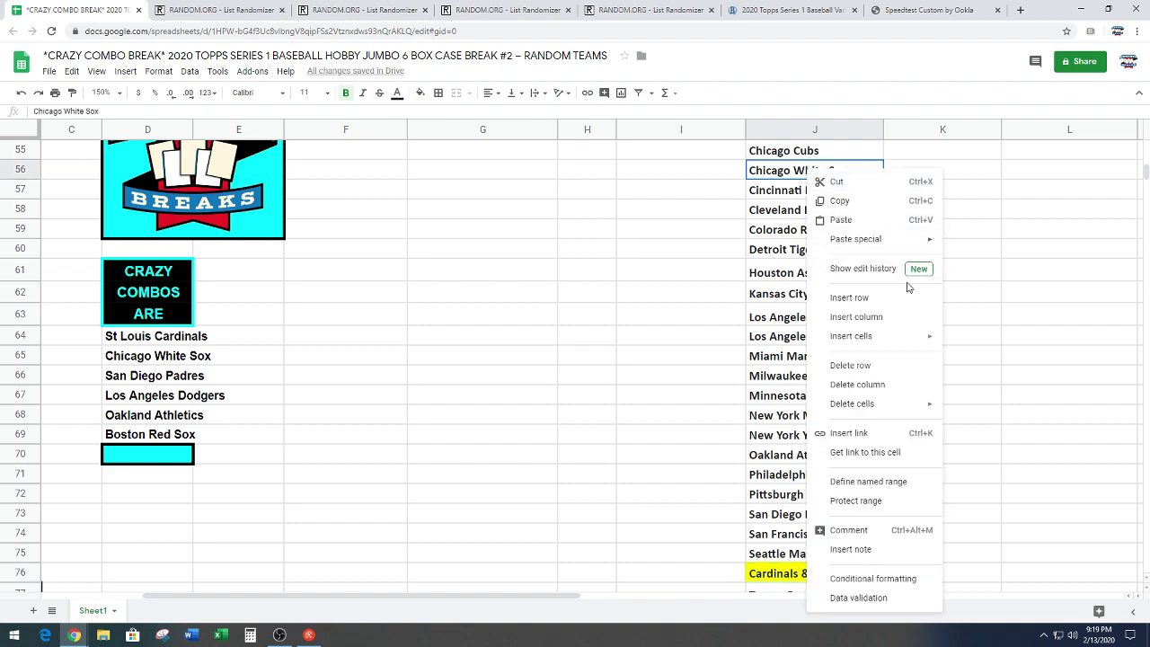
mouse_move(885, 404)
click(978, 428)
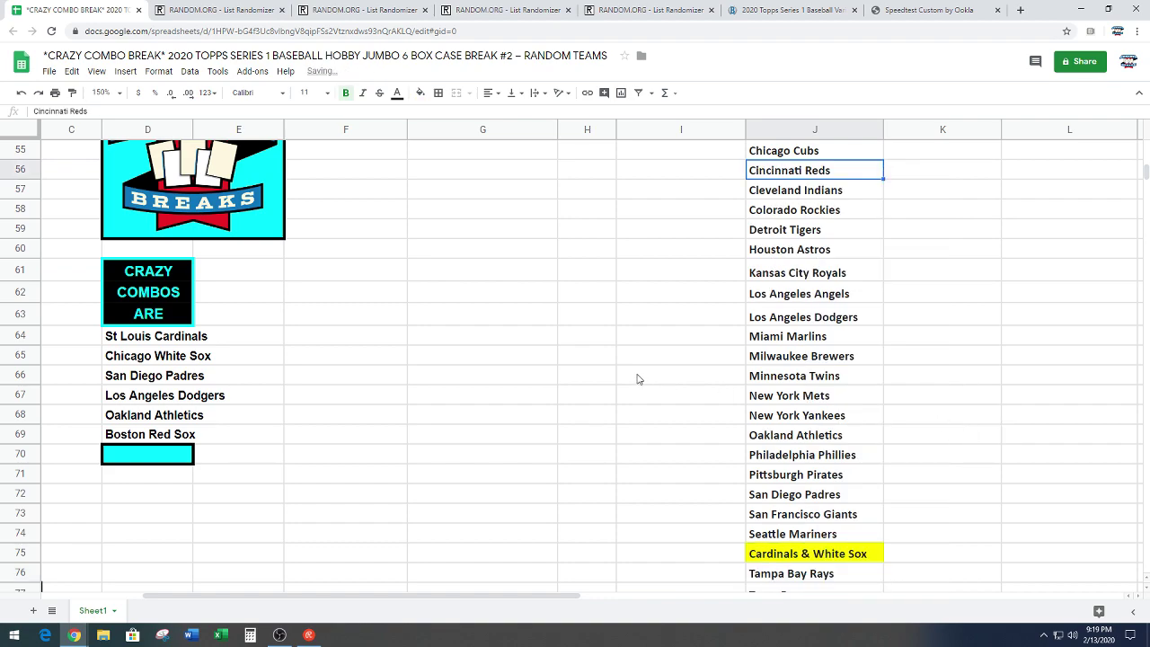
Step: Change the San Diego Padres entry in J72 to 'Padres & Dodgers' and fill it yellow
double_click(865, 497)
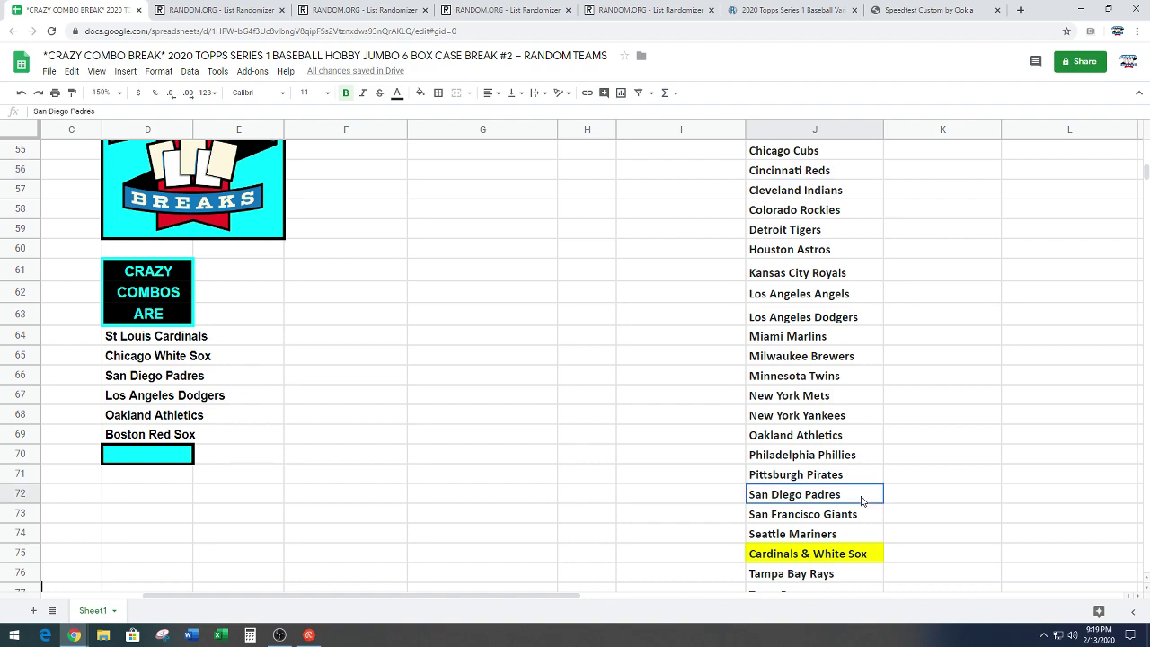
text(& D)
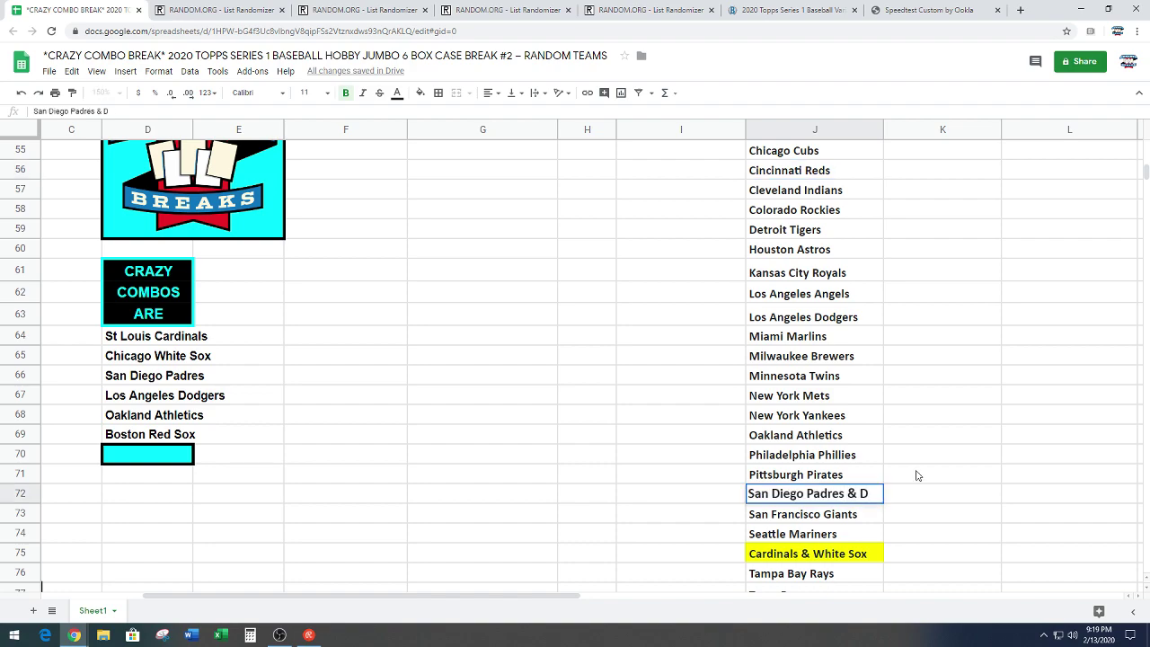
text(odgers)
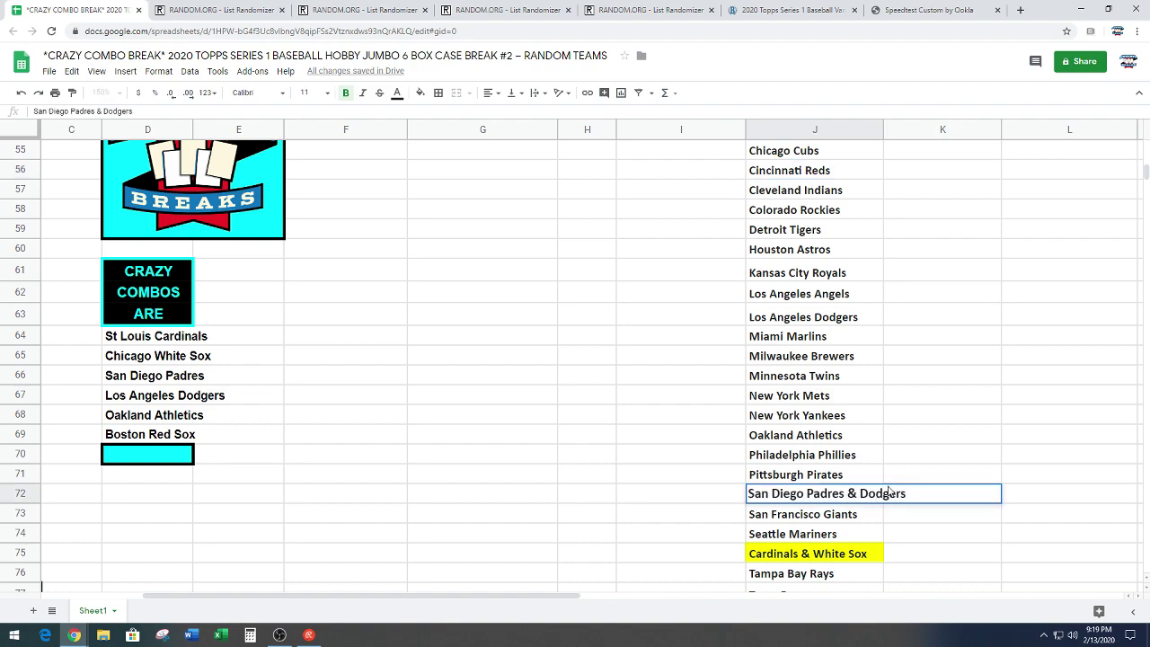
click(806, 493)
key(BackSpace)
key(BackSpace)
key(BackSpace)
key(BackSpace)
key(BackSpace)
key(BackSpace)
key(BackSpace)
key(BackSpace)
key(BackSpace)
key(BackSpace)
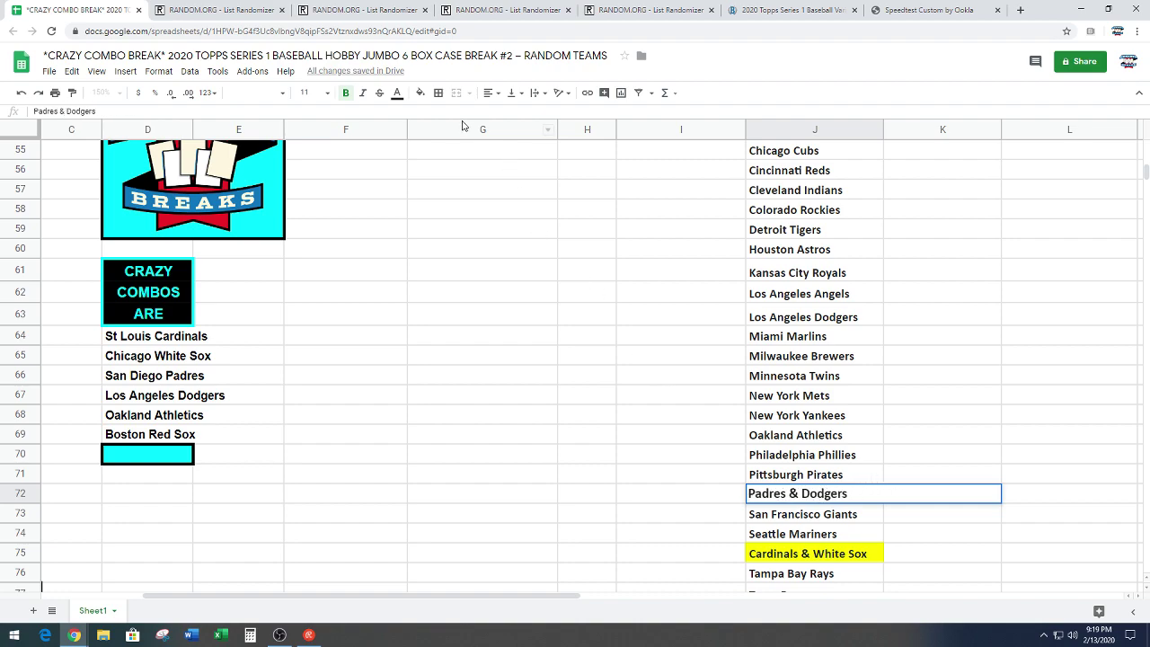
click(420, 92)
click(467, 153)
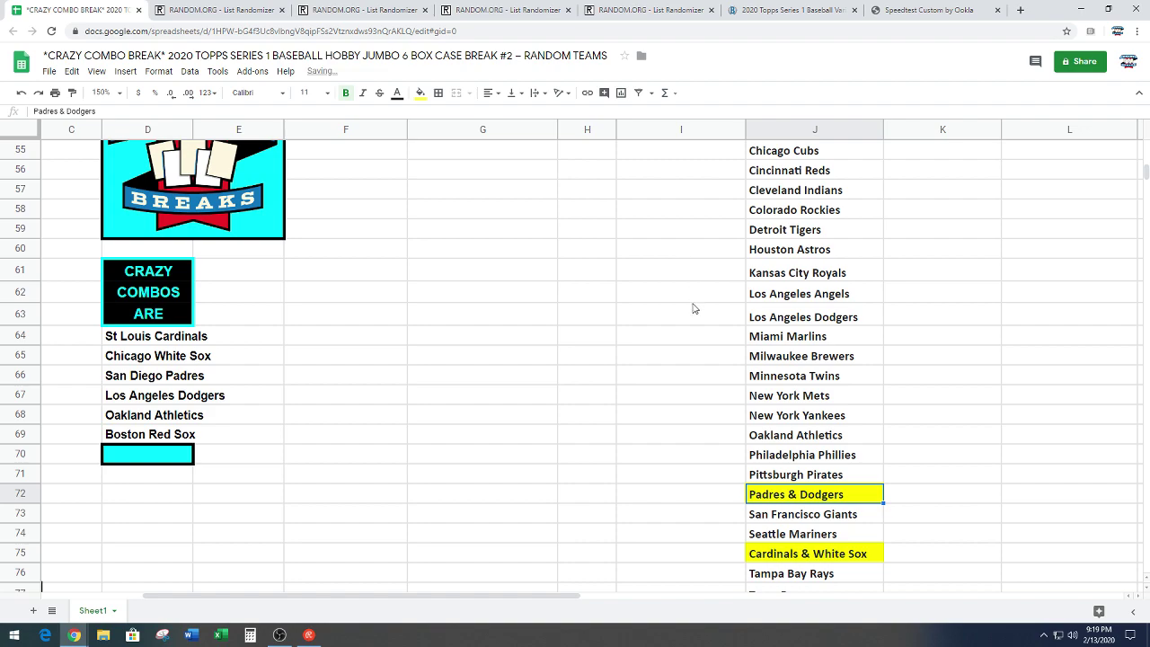
Step: Delete the Los Angeles Dodgers entry, shifting the teams up
right_click(786, 316)
mouse_move(901, 416)
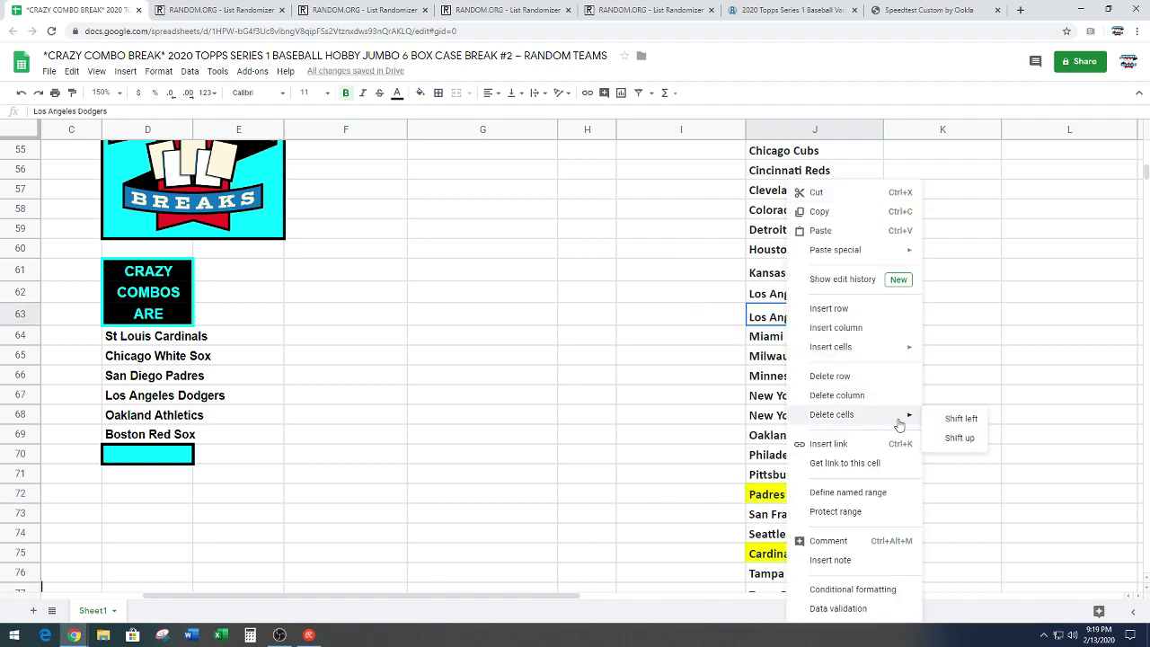
click(959, 439)
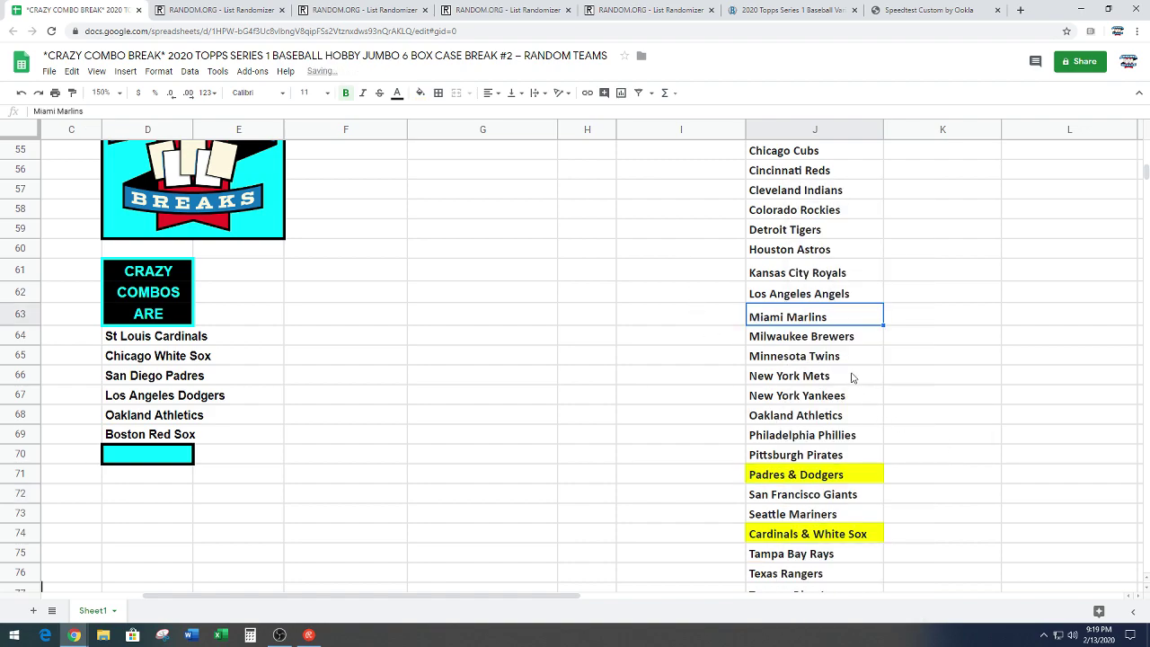
Step: Edit the Oakland Athletics entry to read 'Athletics & Red Sox'
double_click(870, 415)
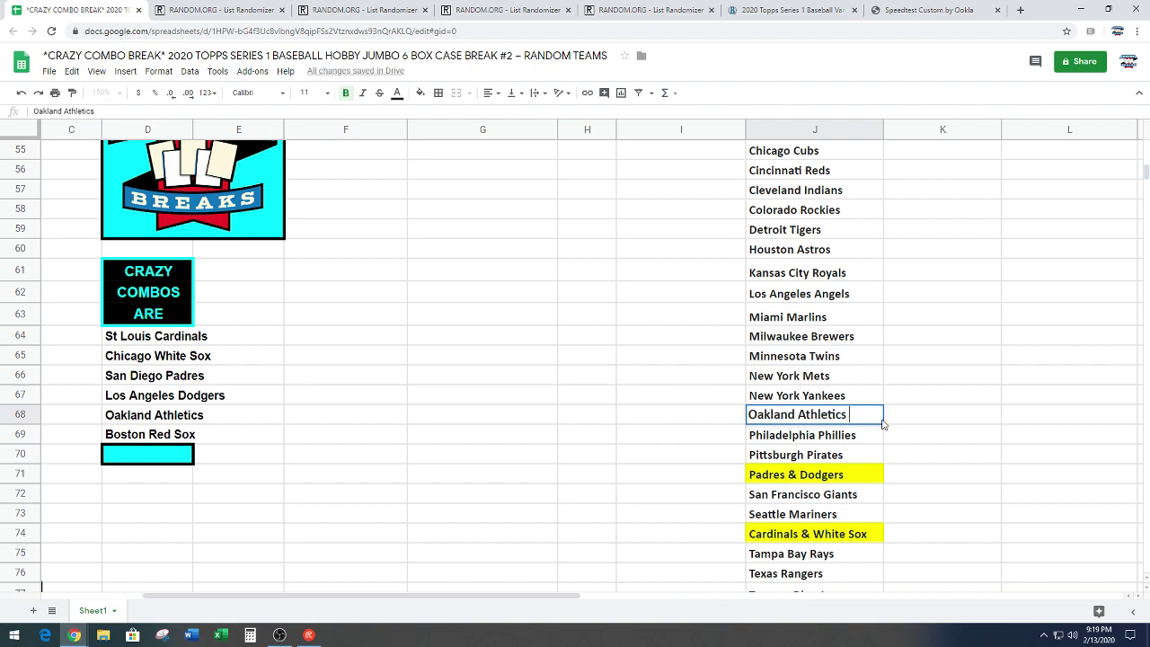
text(& Red Sox)
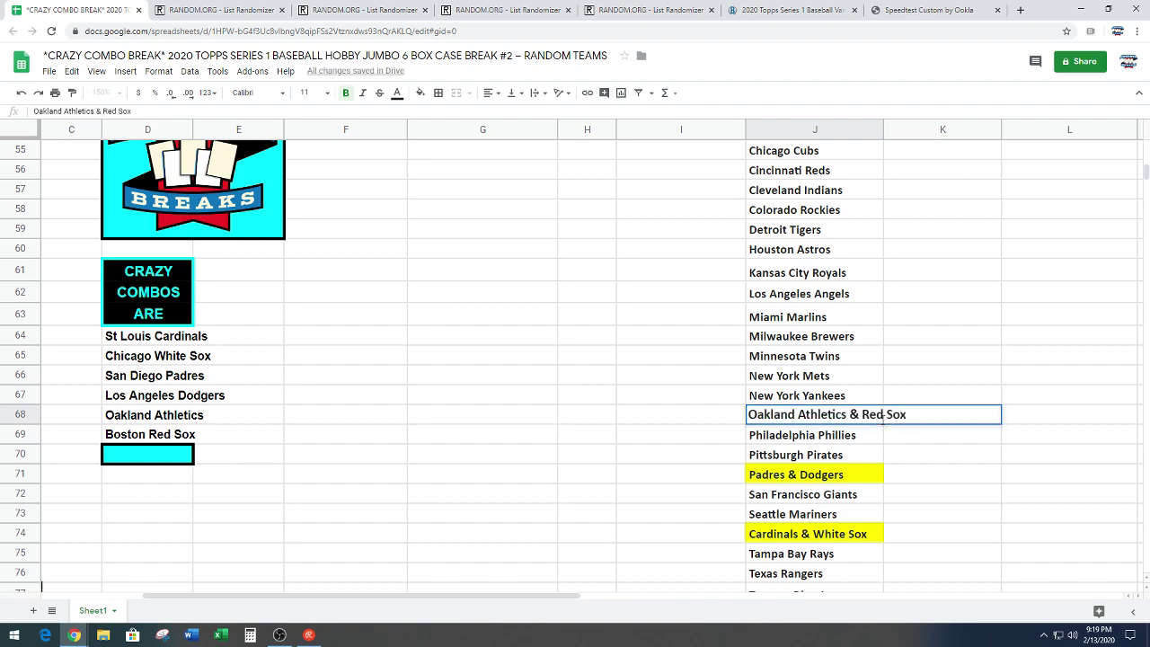
click(803, 415)
key(BackSpace)
key(BackSpace)
key(BackSpace)
key(BackSpace)
key(BackSpace)
key(BackSpace)
key(BackSpace)
key(BackSpace)
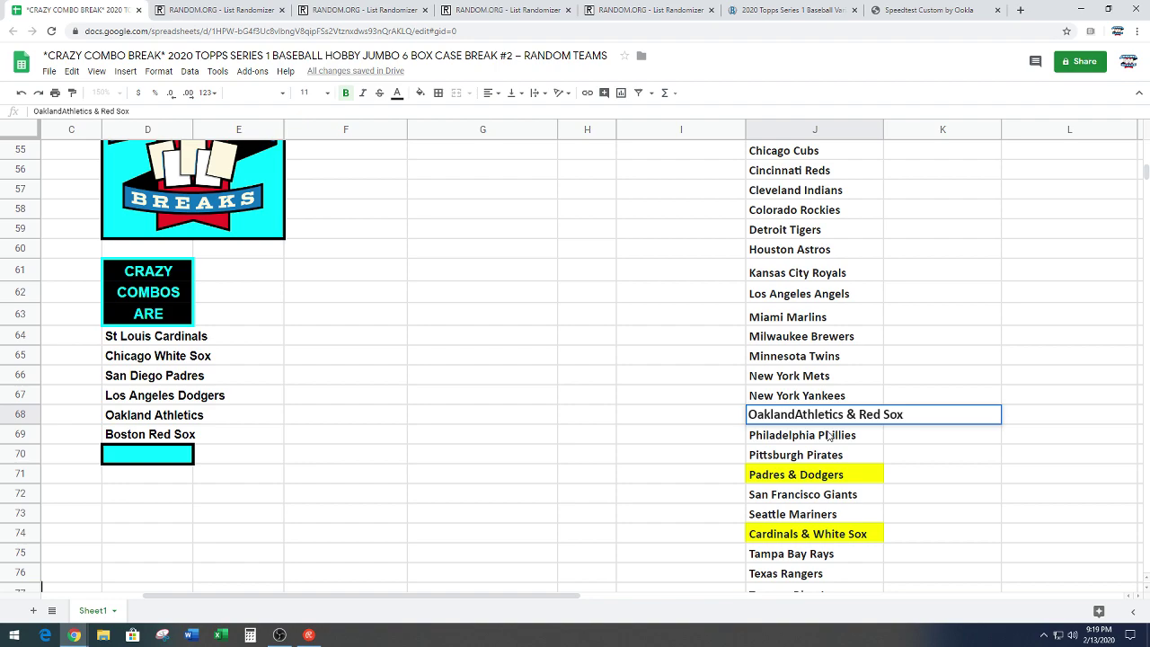
Step: Fill the Athletics & Red Sox cell in J68 yellow
click(420, 92)
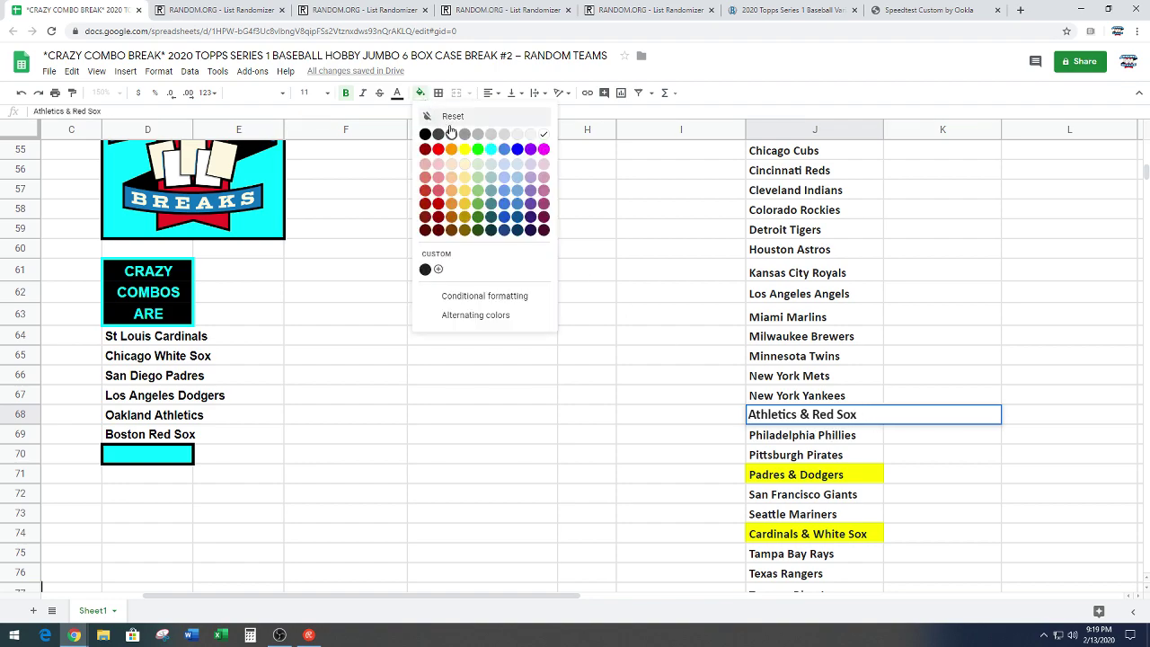
click(467, 153)
scroll(719, 359, up, 2)
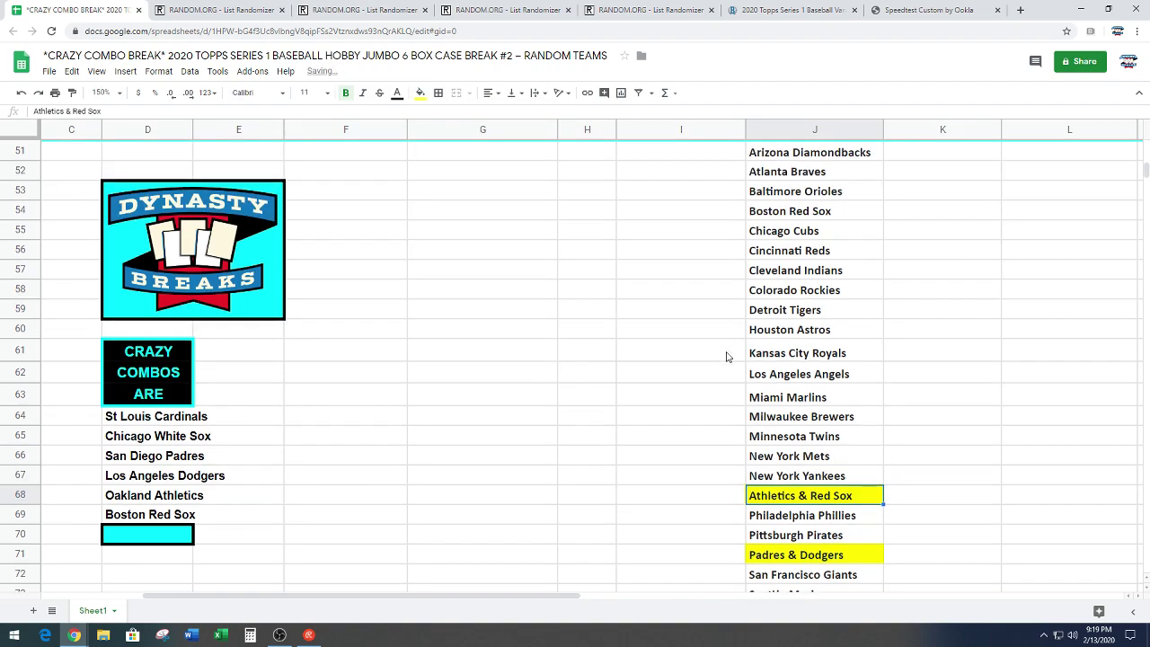
Step: Delete the separate Boston Red Sox entry and scroll back to the participant names column
right_click(791, 216)
mouse_move(904, 415)
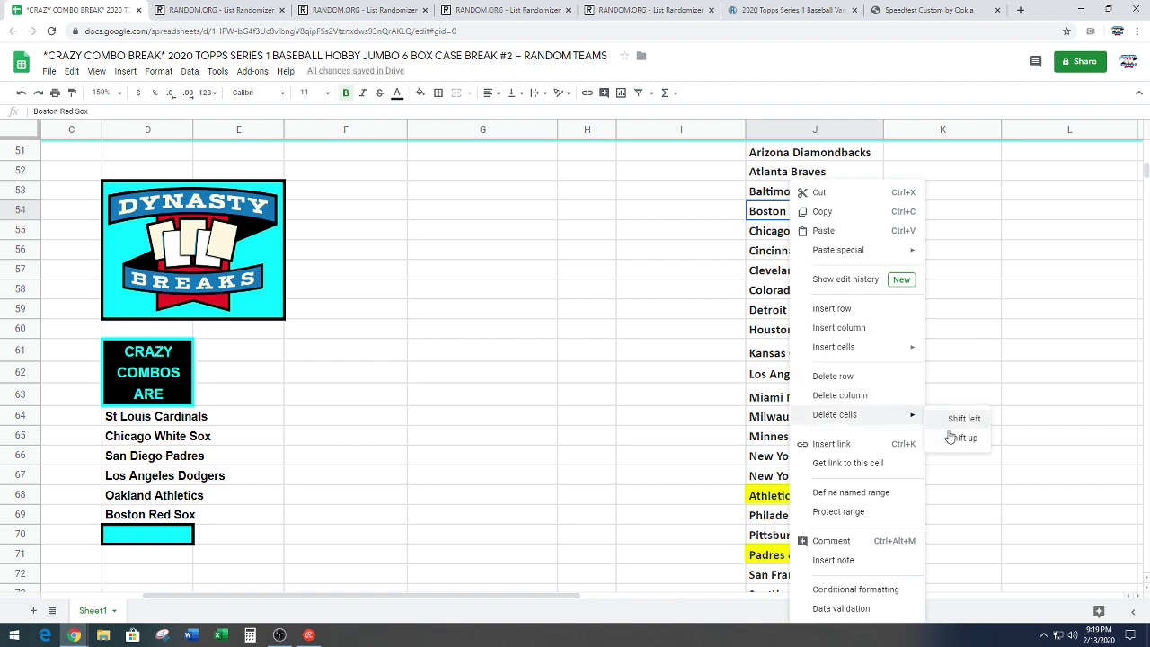
click(960, 438)
click(665, 395)
scroll(548, 404, down, 4)
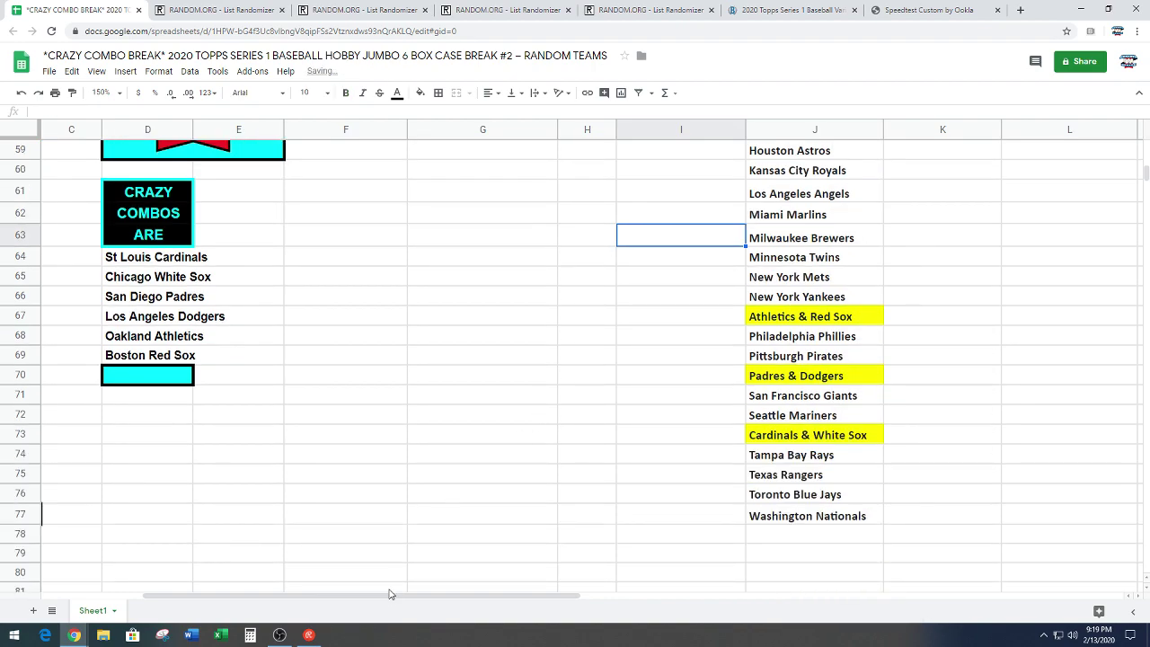
drag(386, 598, 216, 596)
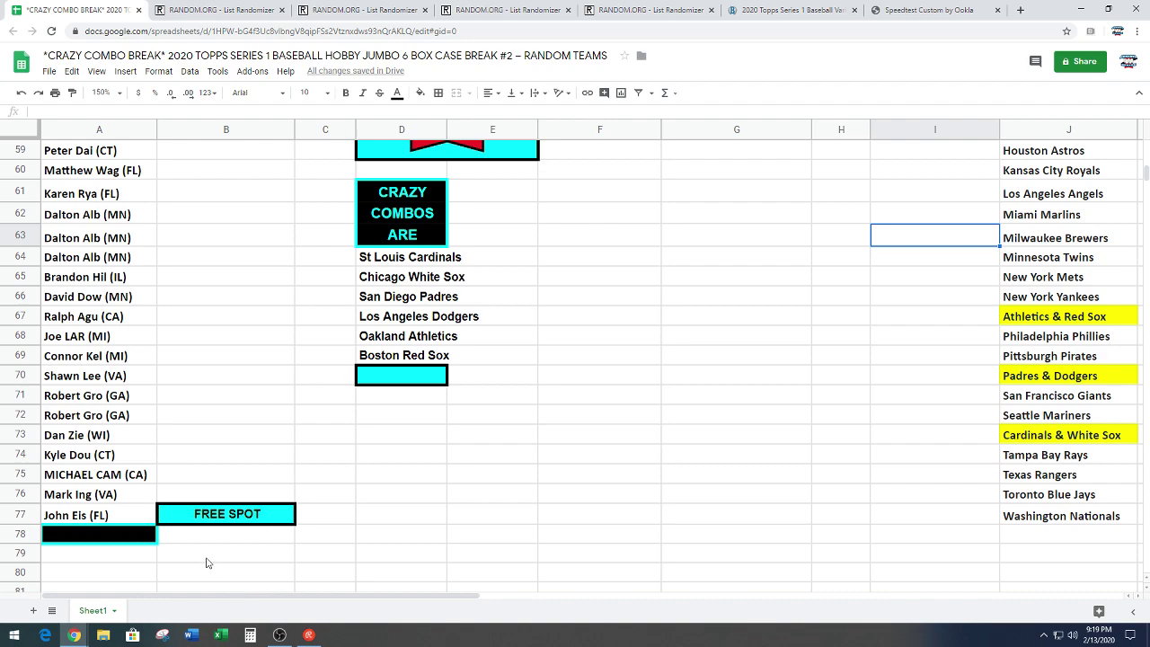
Step: Select the 27 participant names in A51:A77, including the free spot
click(20, 515)
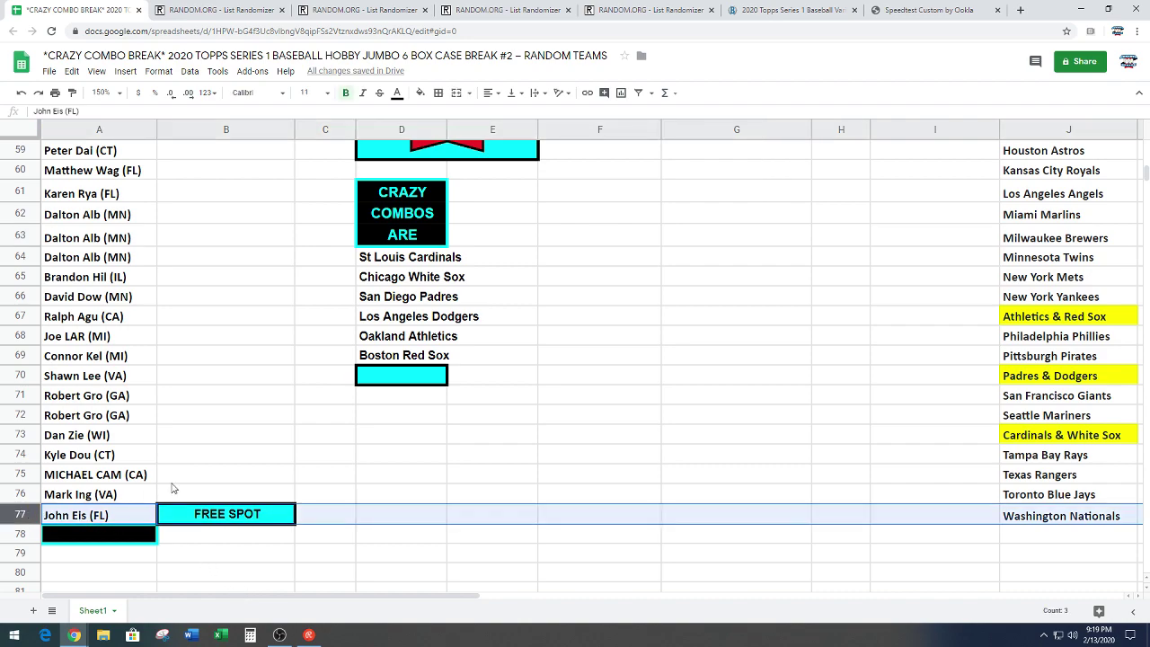
click(248, 452)
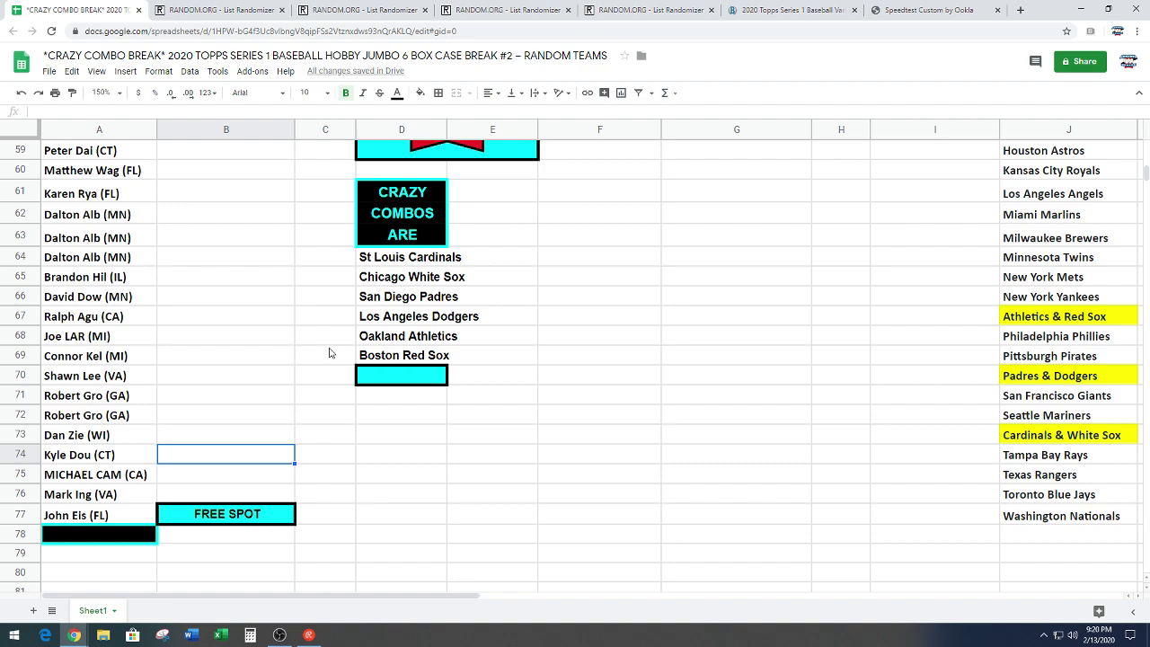
scroll(304, 355, up, 5)
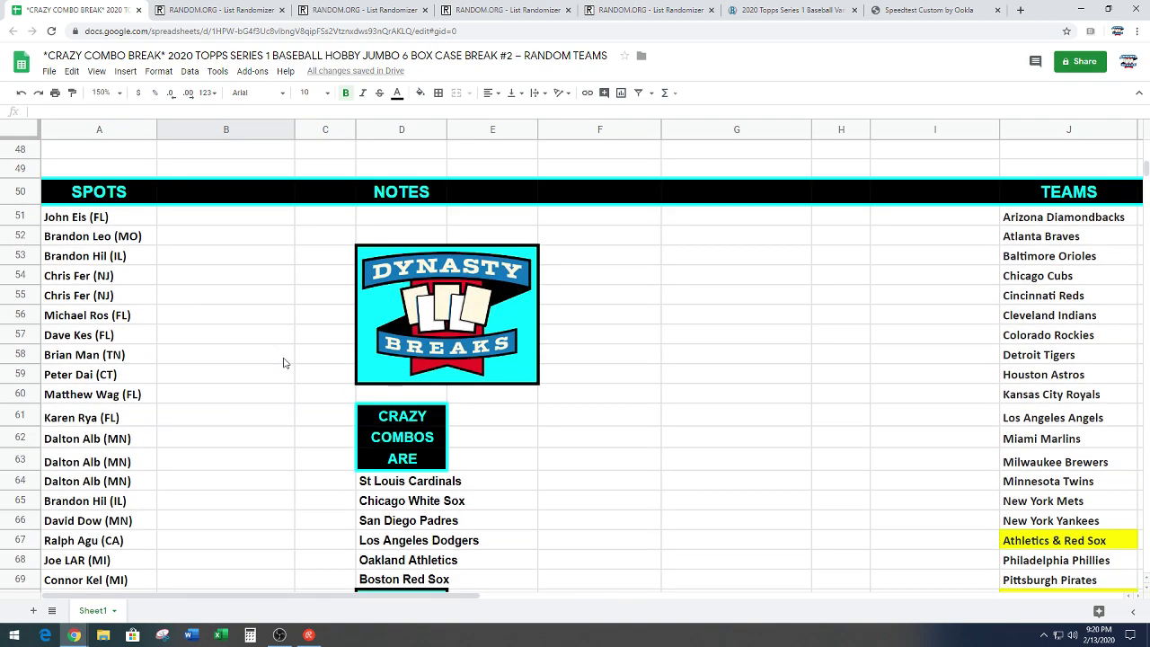
drag(126, 225, 113, 513)
scroll(224, 395, up, 3)
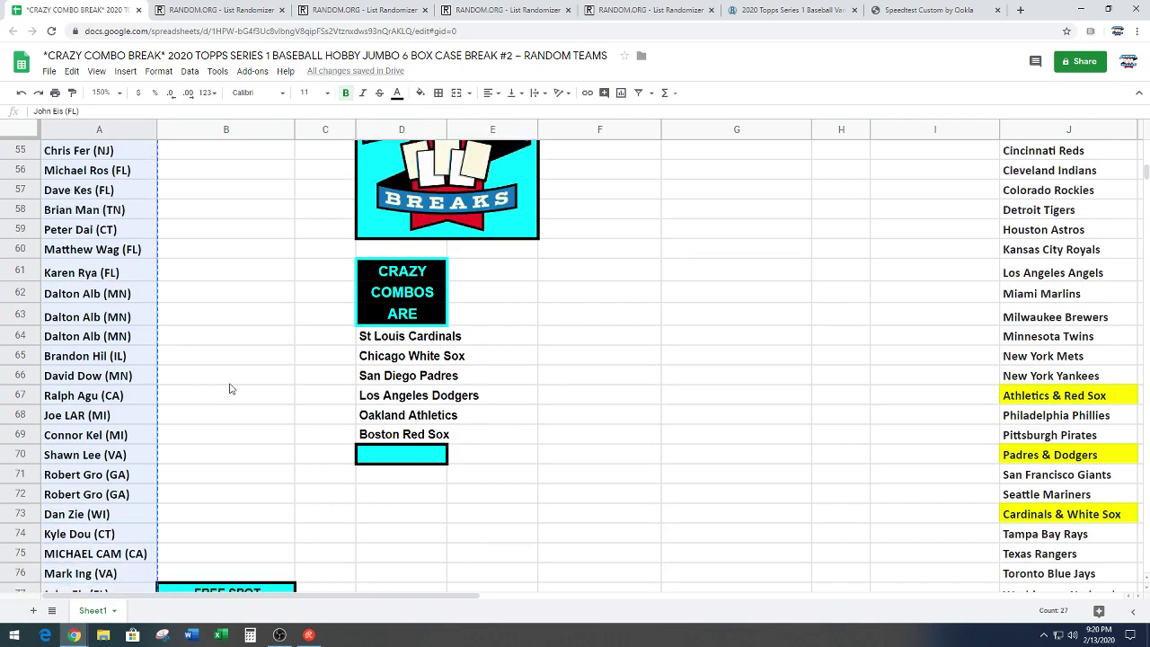
Step: Paste the 27 copied spot names into the RANDOM.ORG List Randomizer box
click(470, 7)
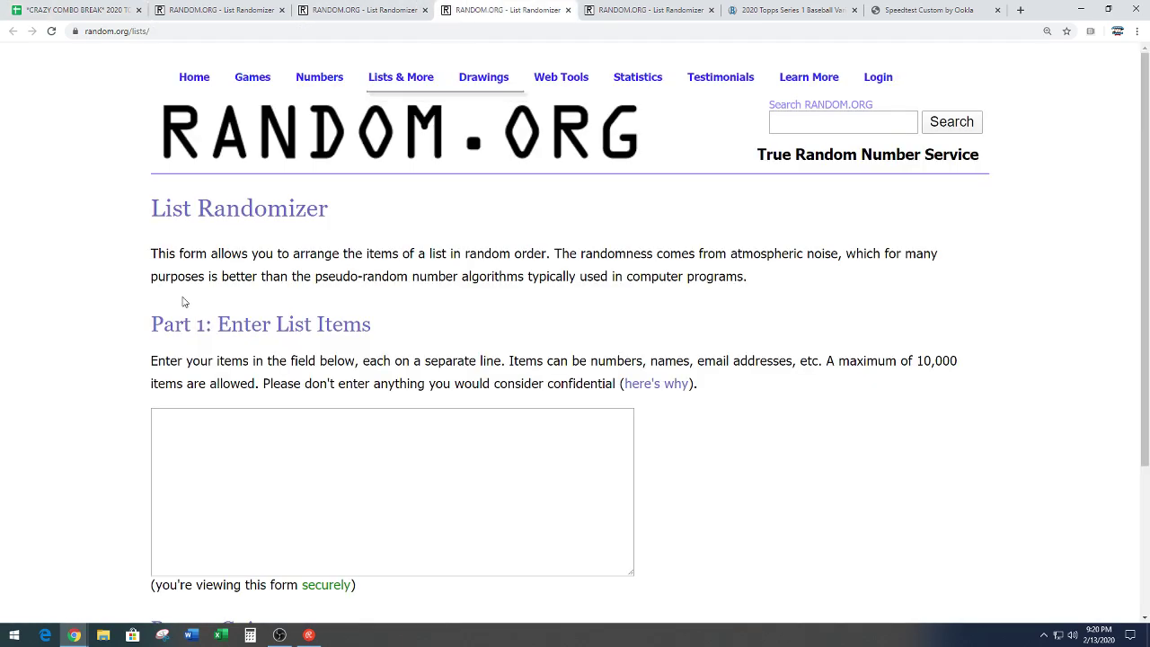
scroll(185, 300, down, 3)
right_click(198, 284)
click(248, 376)
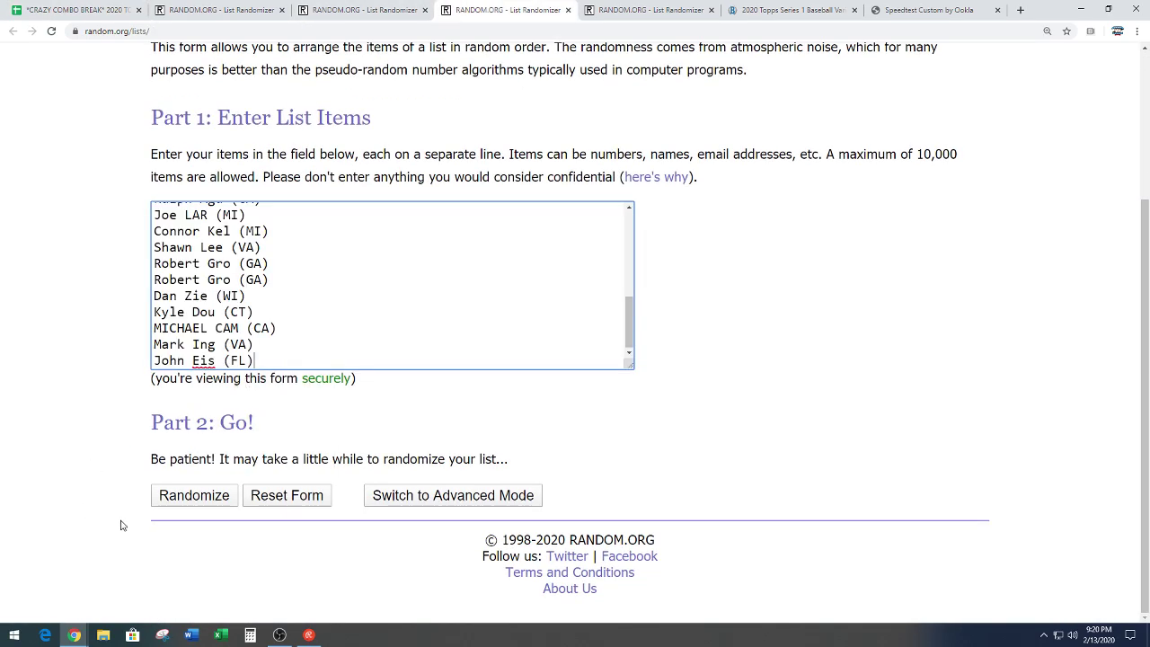
Step: Randomize the names list until it has been shuffled 7 times
click(188, 495)
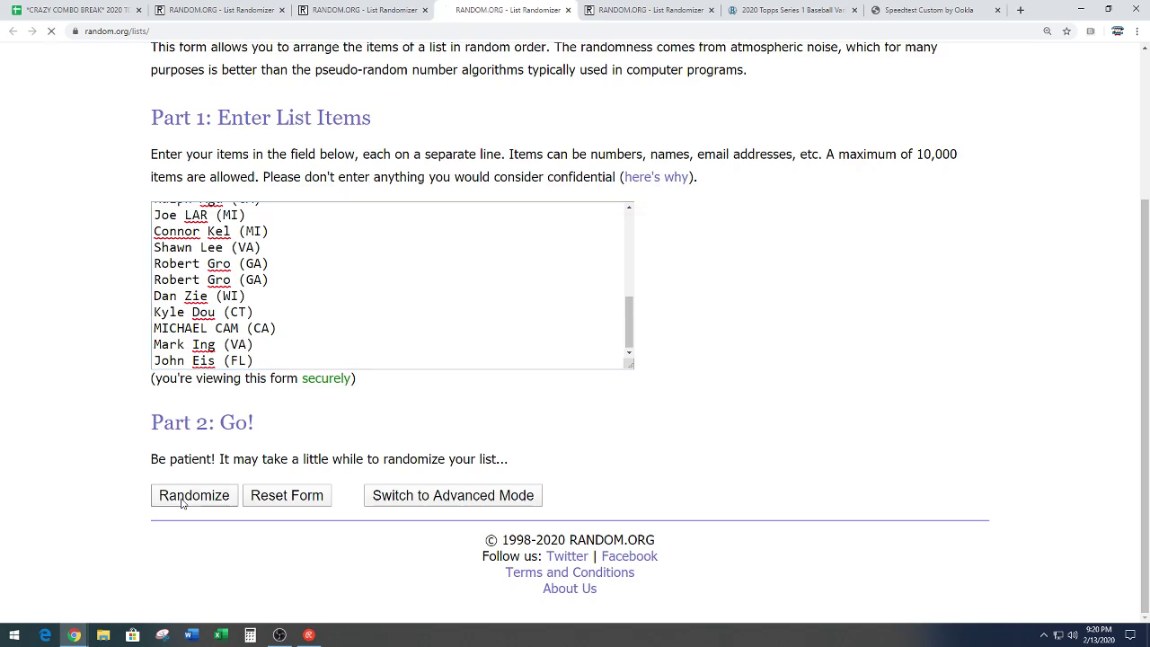
scroll(167, 504, down, 5)
click(166, 504)
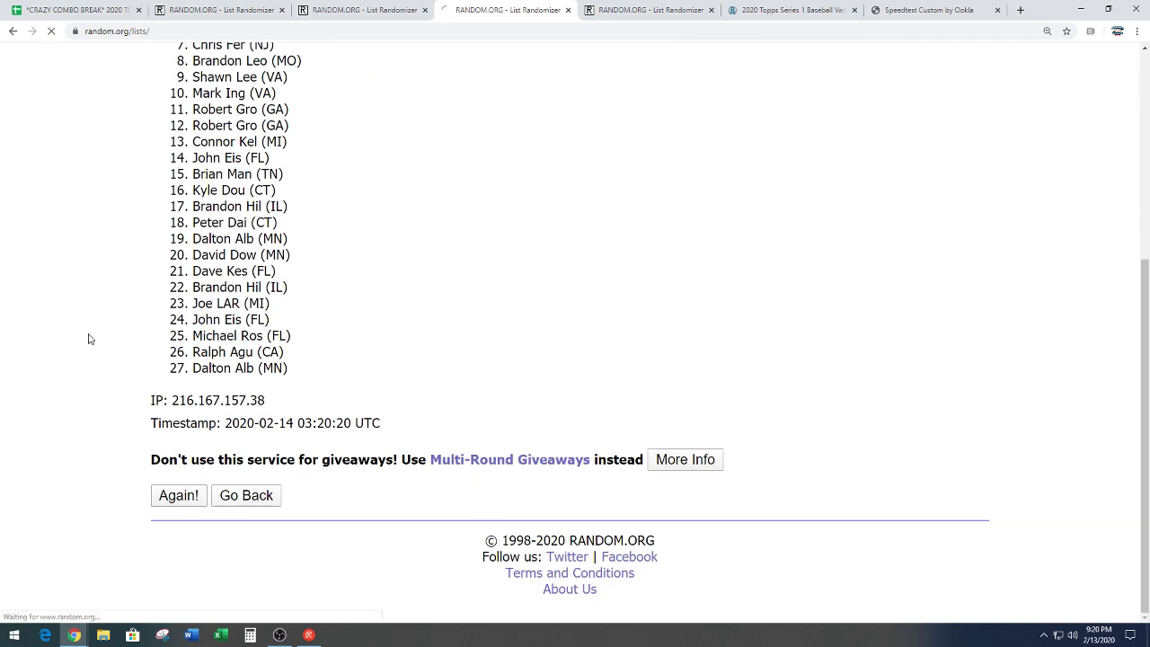
click(166, 497)
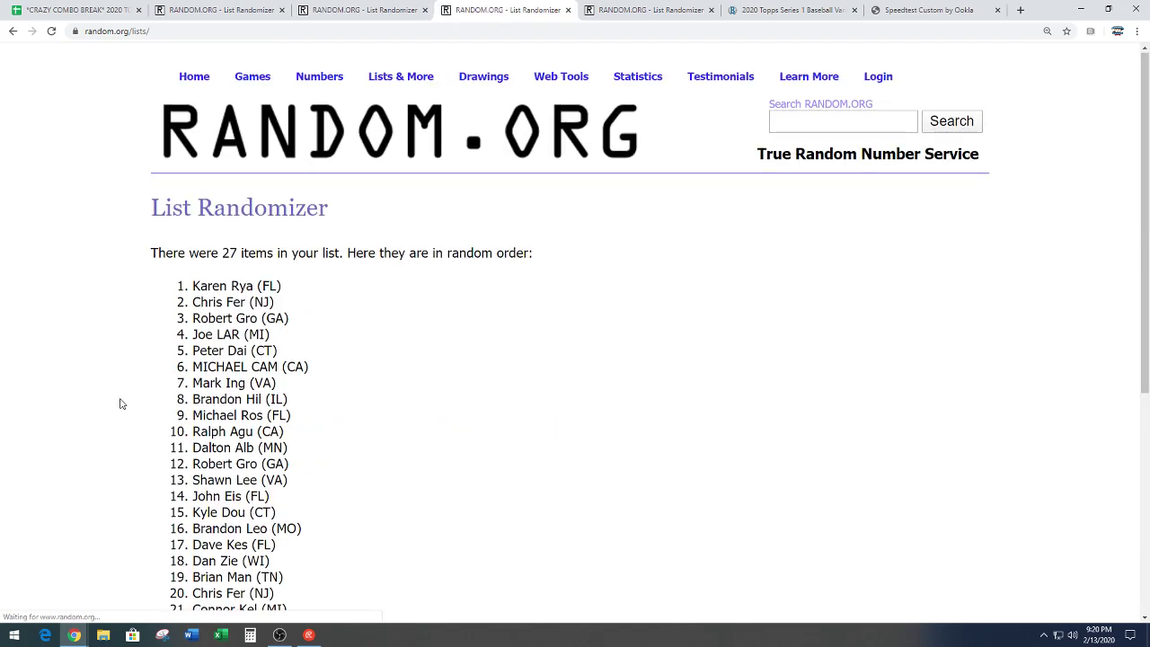
click(179, 496)
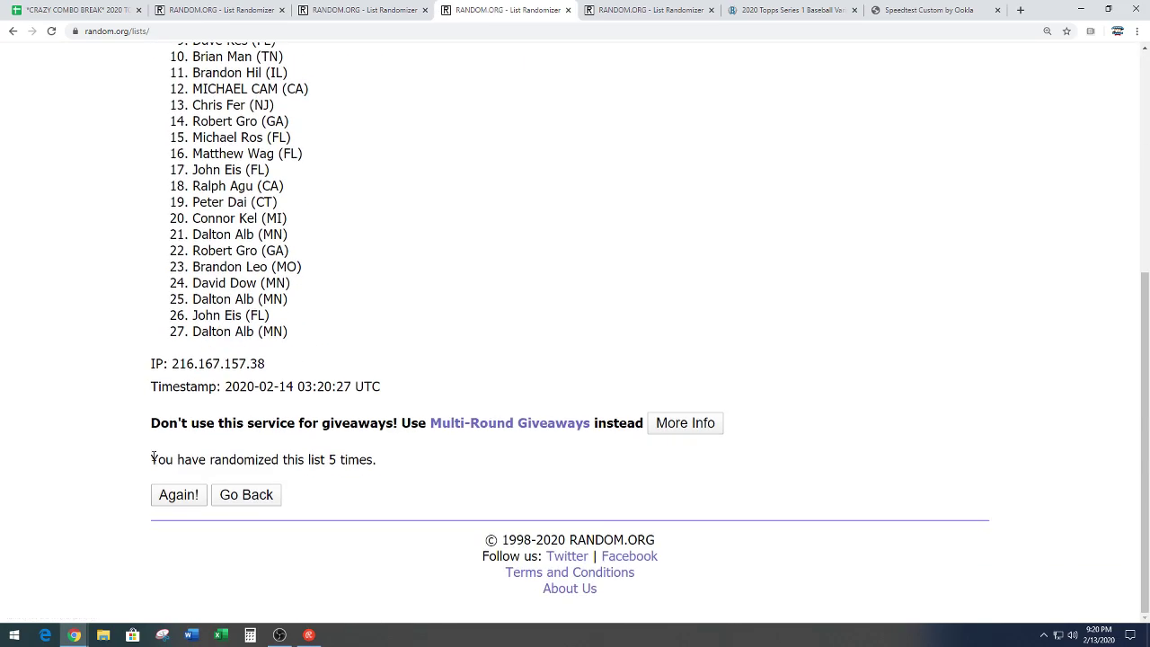
key(Return)
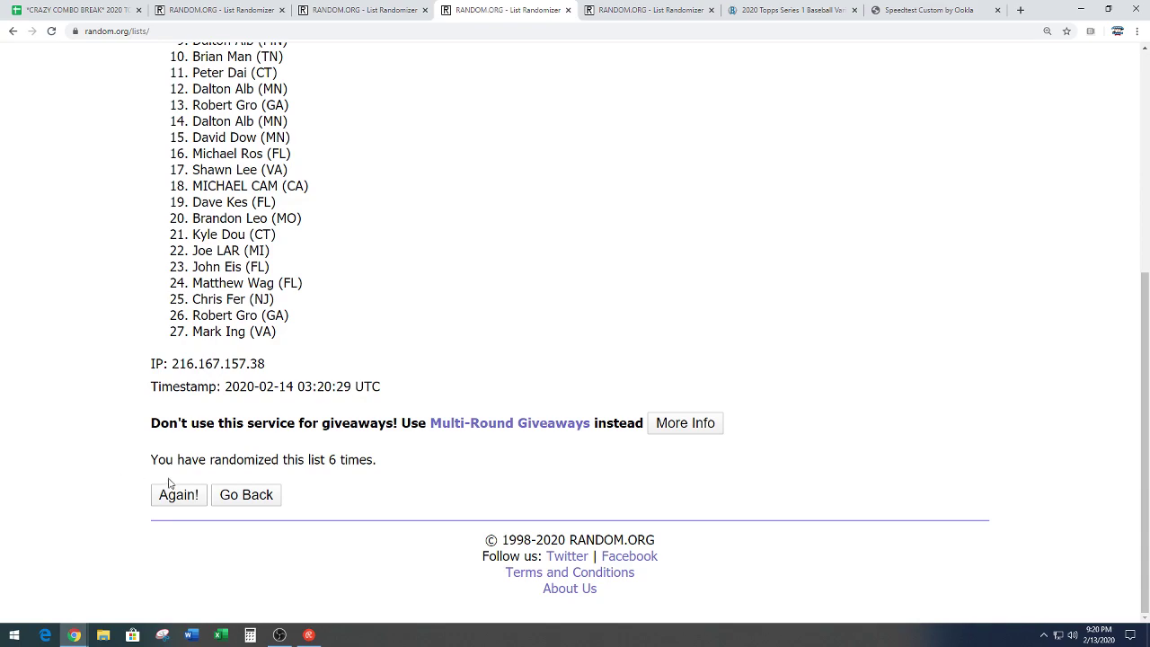
click(169, 491)
Step: Copy the final randomized names list and return to the break spreadsheet
scroll(419, 328, down, 2)
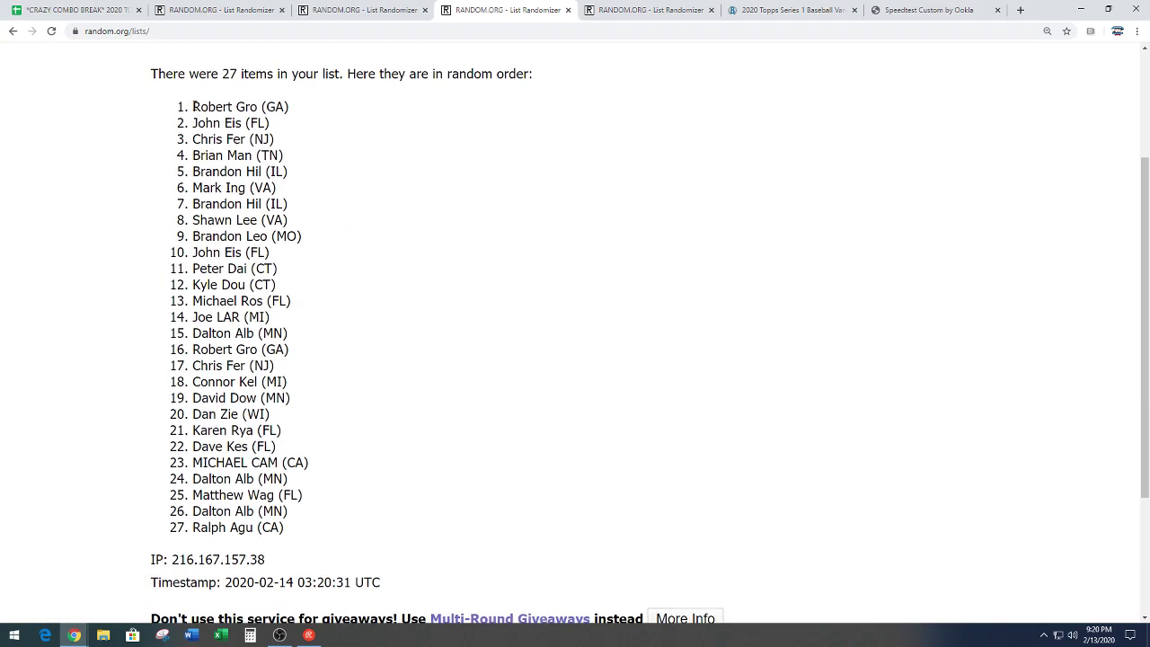
drag(193, 107, 313, 530)
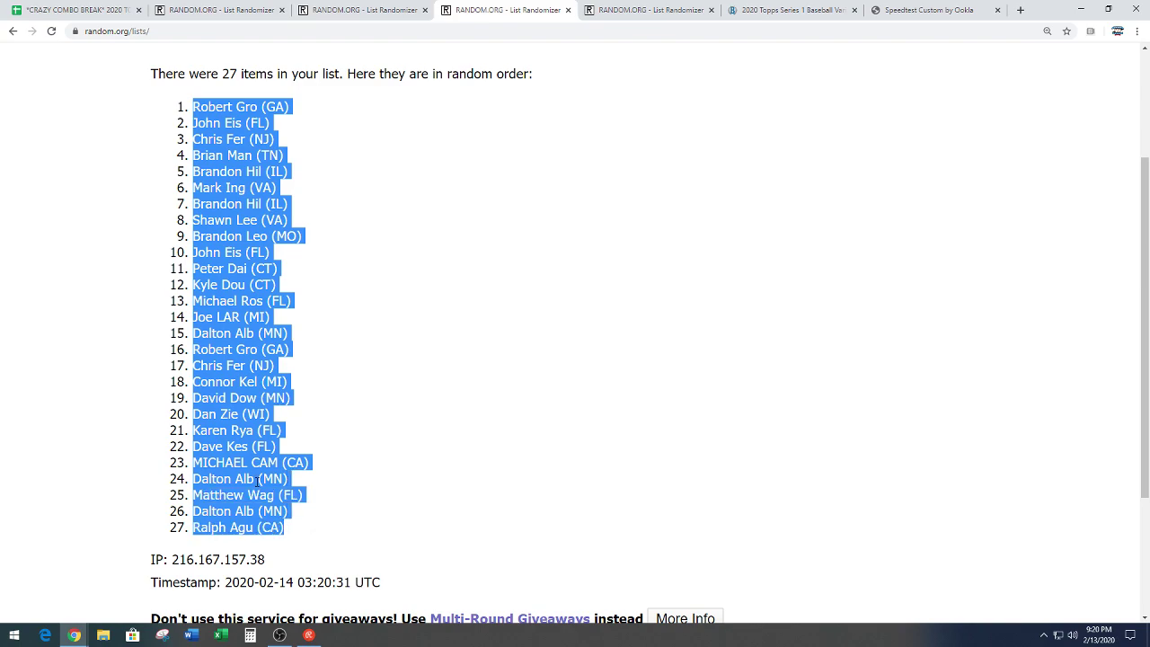
right_click(258, 481)
click(305, 490)
click(338, 463)
scroll(360, 422, down, 3)
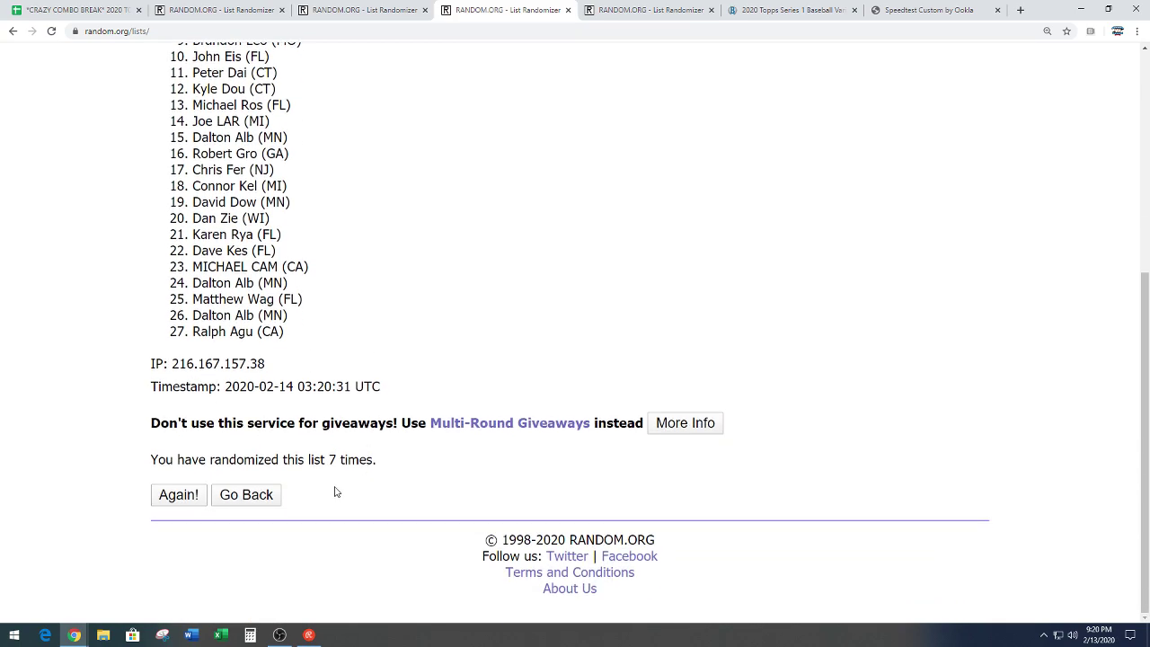
drag(331, 459, 426, 457)
click(426, 457)
scroll(434, 269, up, 3)
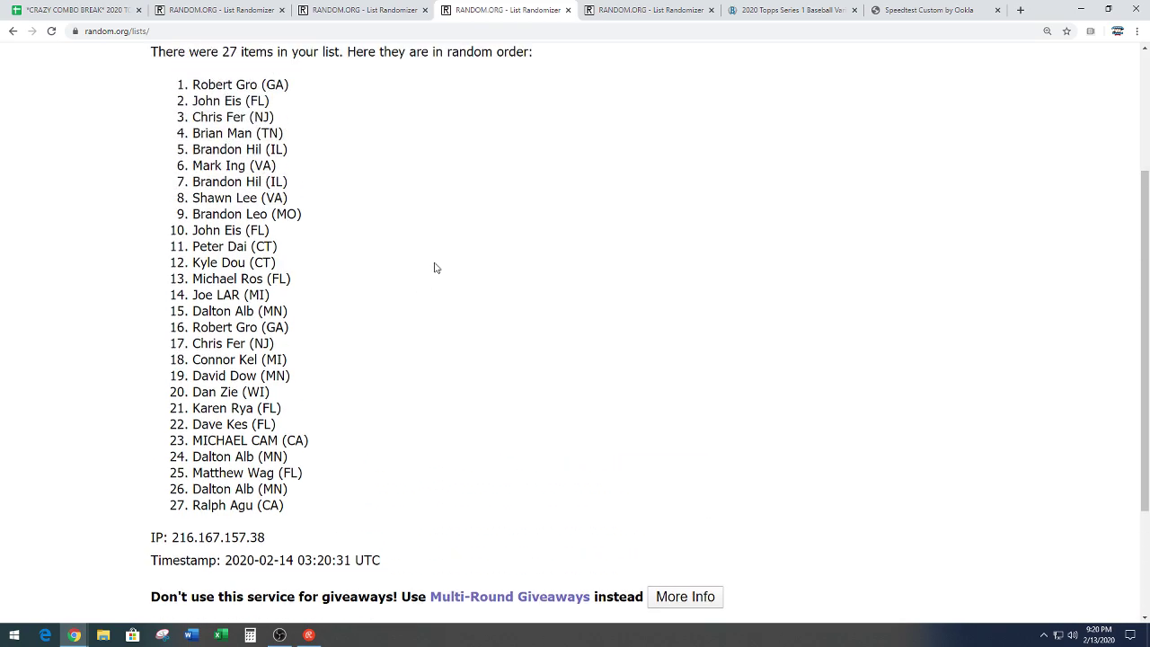
click(79, 10)
scroll(144, 254, up, 10)
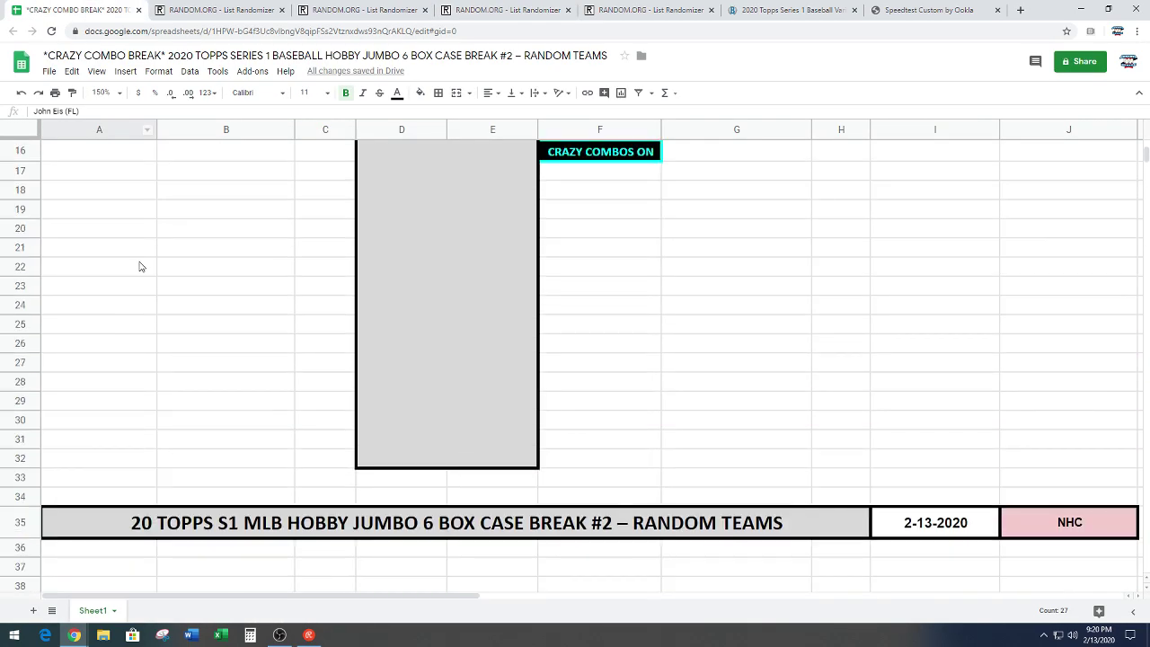
Step: Paste the shuffled names into A1:A27, then move the last 13 (A15:A27) to F1
click(133, 155)
key(ctrl+v)
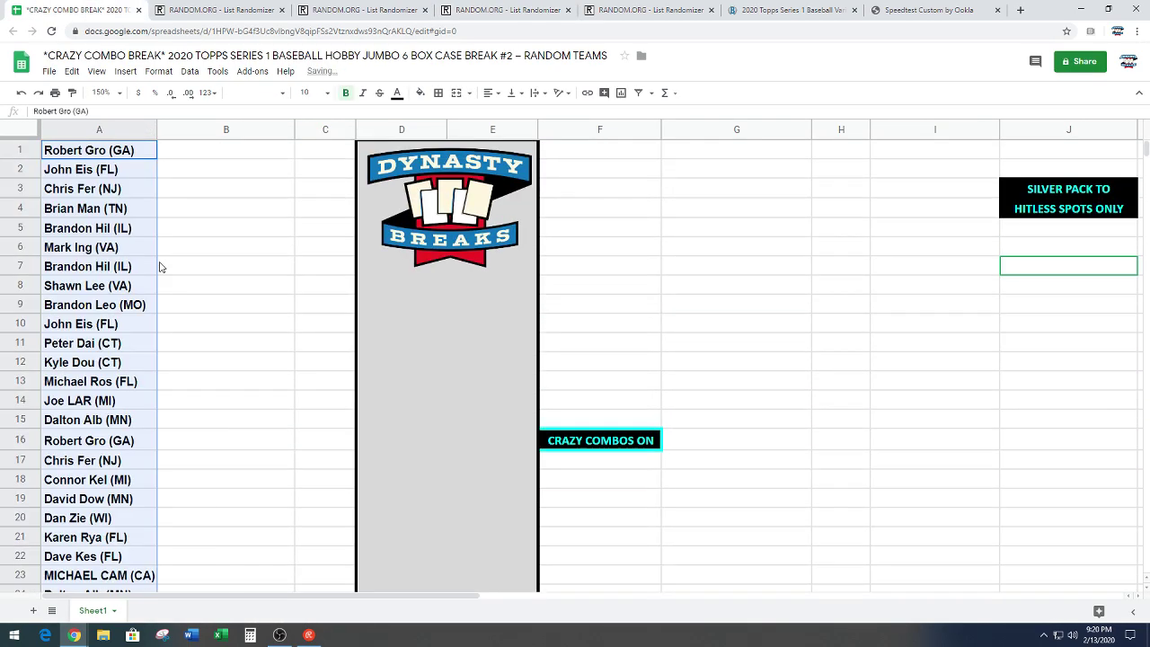
click(237, 289)
scroll(247, 359, down, 3)
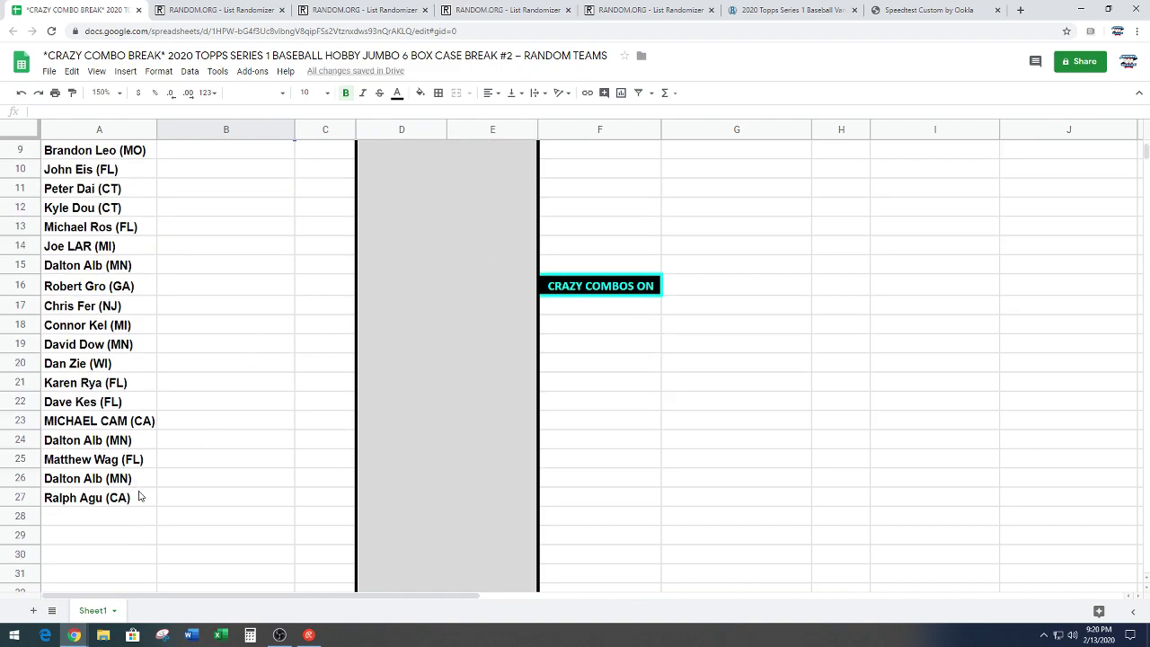
drag(139, 498, 110, 279)
key(ctrl+c)
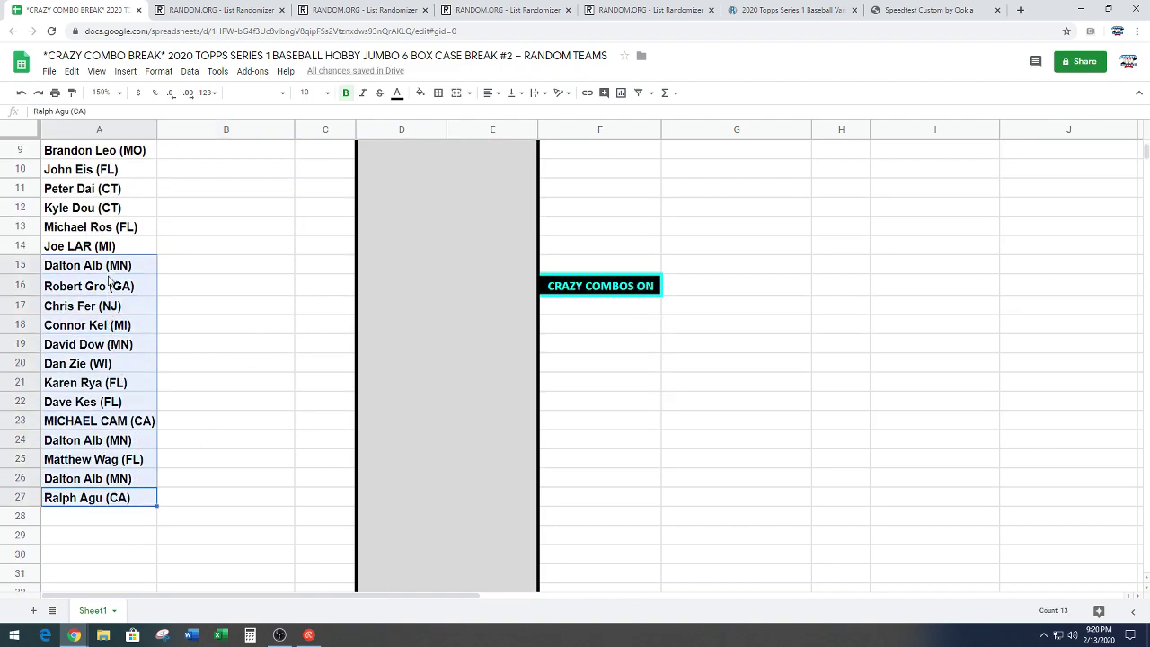
scroll(465, 295, up, 3)
click(624, 153)
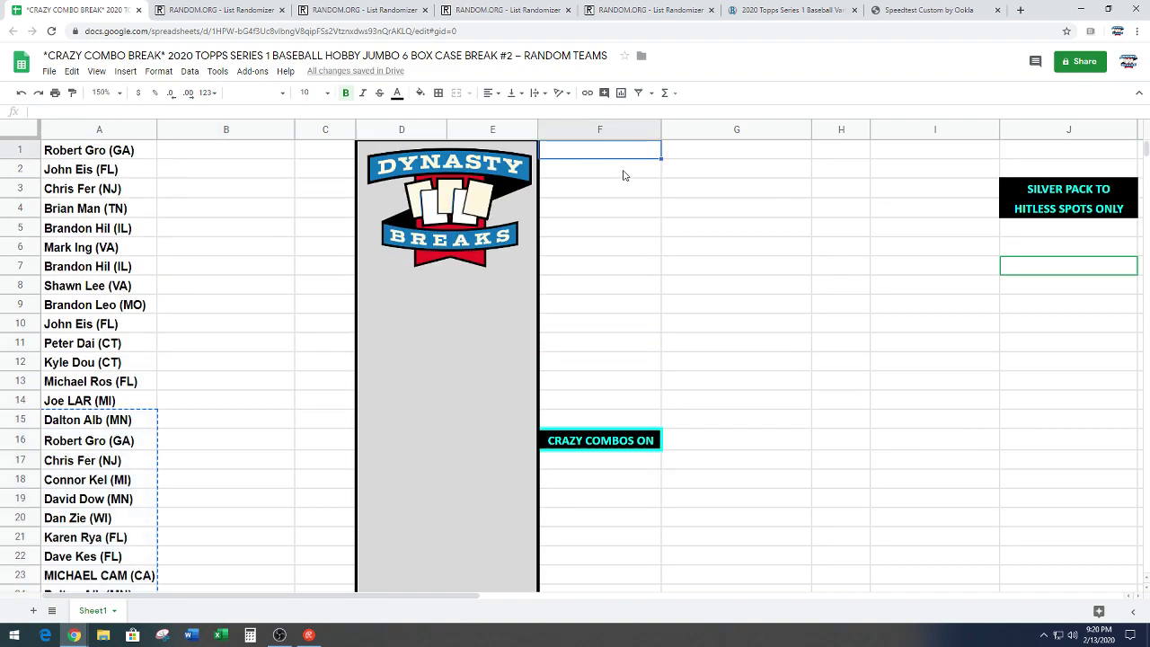
key(ctrl+v)
click(799, 291)
Step: Copy the 27 teams in J51:J77, starting at Arizona Diamondbacks, for the randomizer
scroll(858, 329, down, 10)
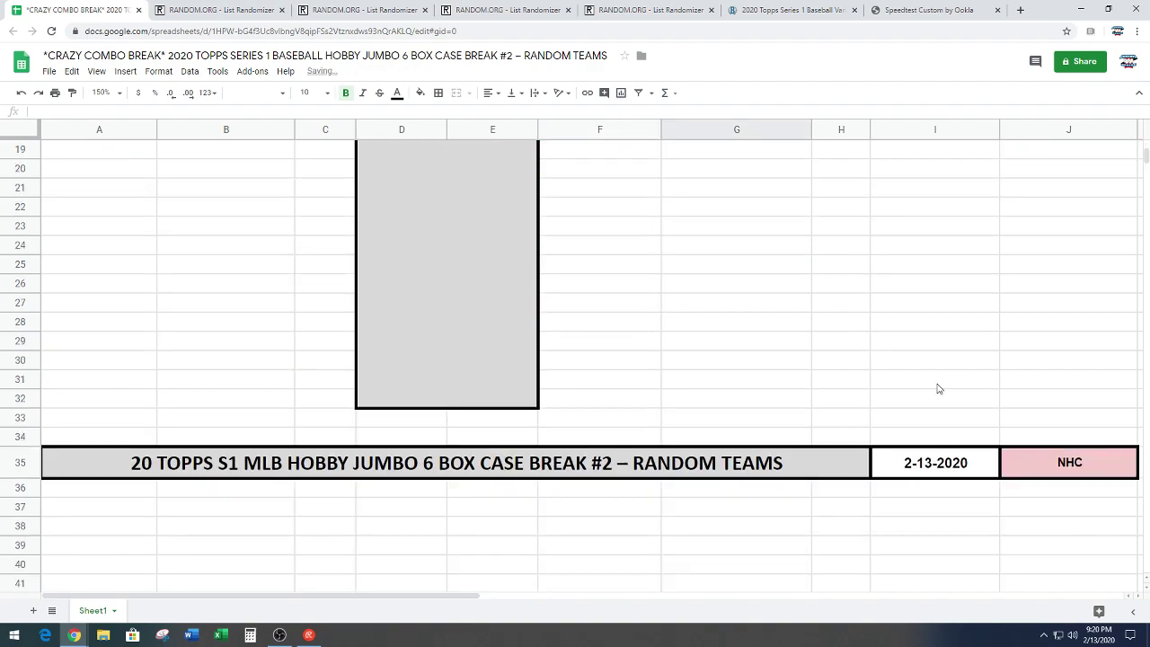
click(1088, 280)
key(ctrl+shift+Down)
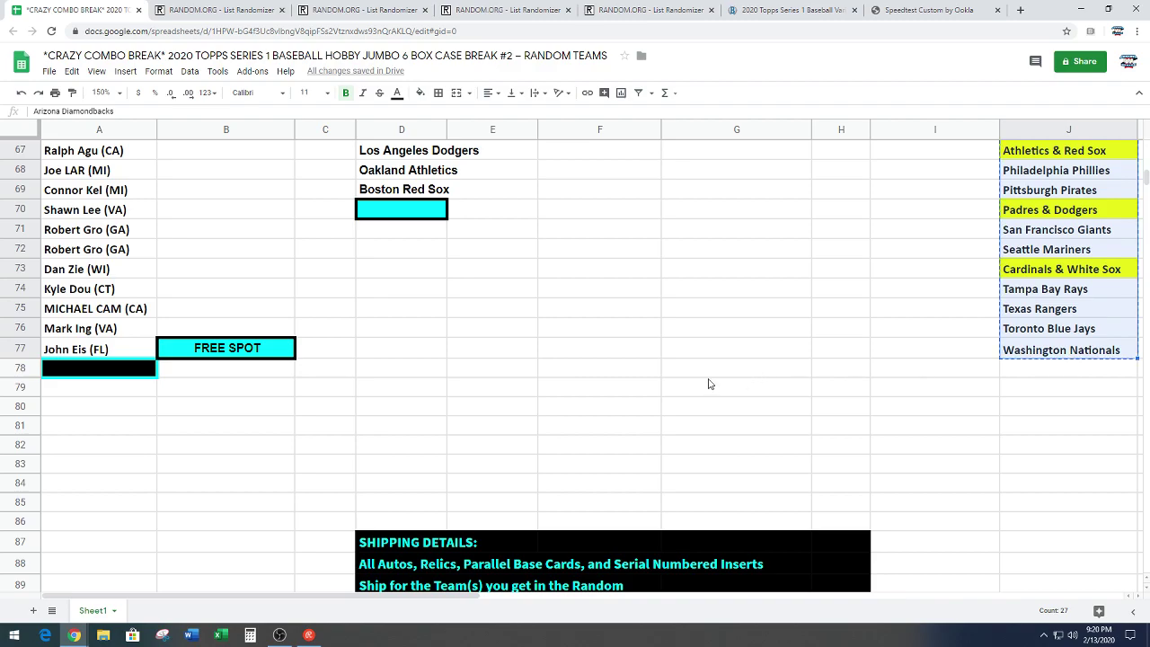
scroll(709, 379, up, 5)
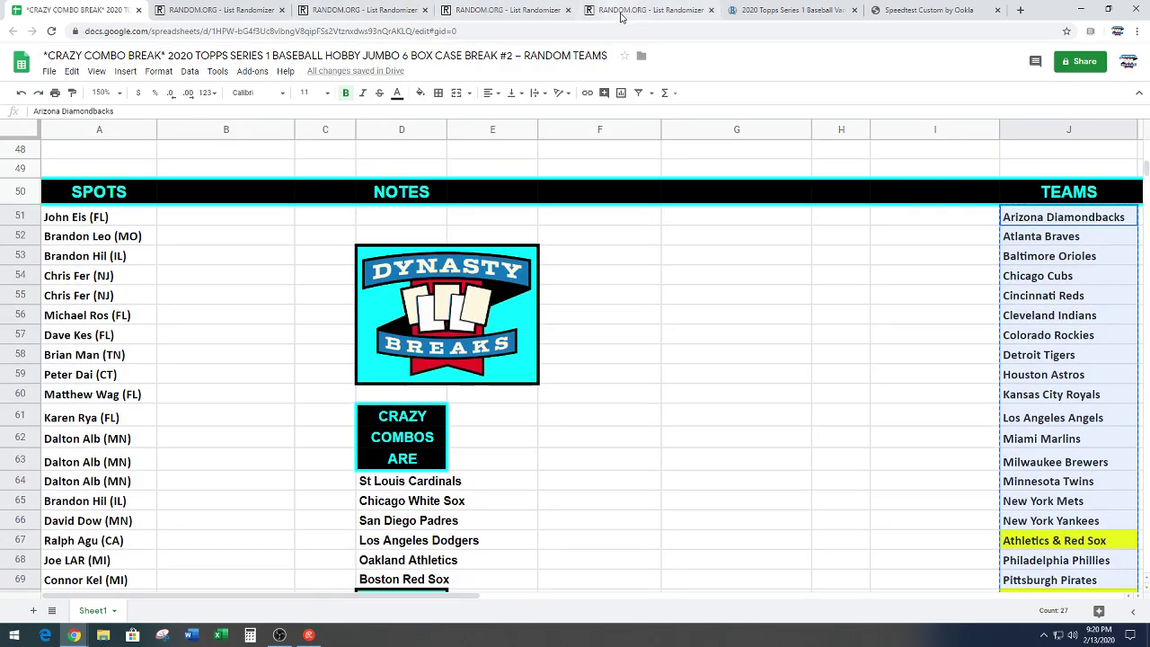
click(648, 10)
scroll(320, 270, down, 3)
right_click(250, 233)
Step: Paste the 27 teams into the List Randomizer and shuffle them 7 times
click(285, 325)
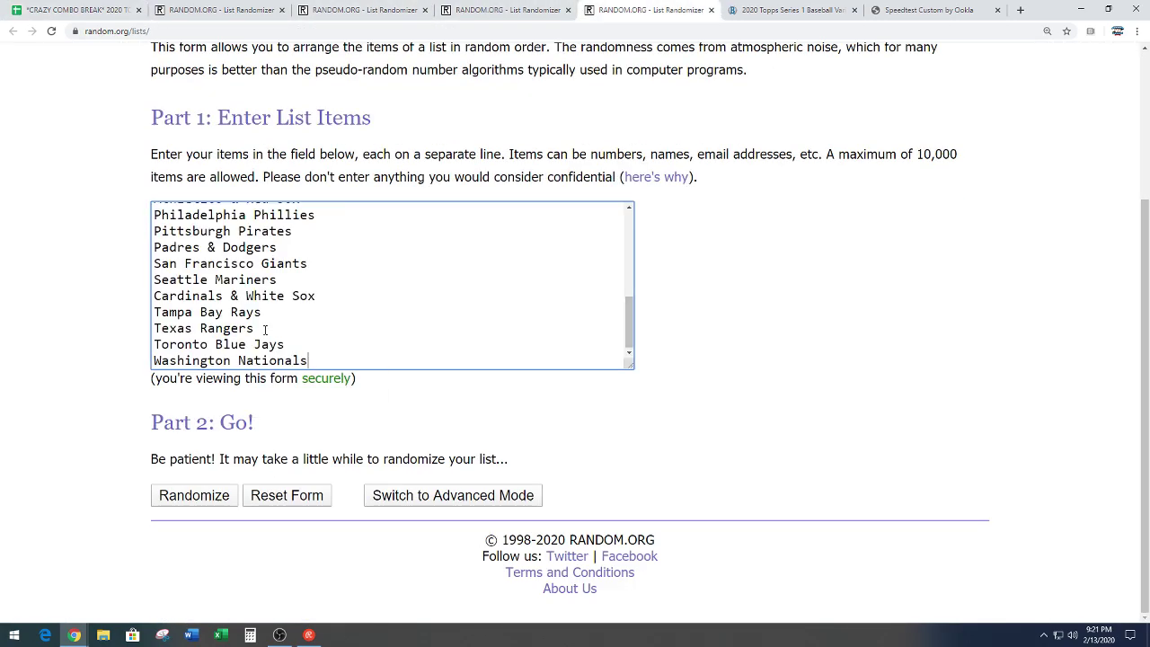
click(193, 492)
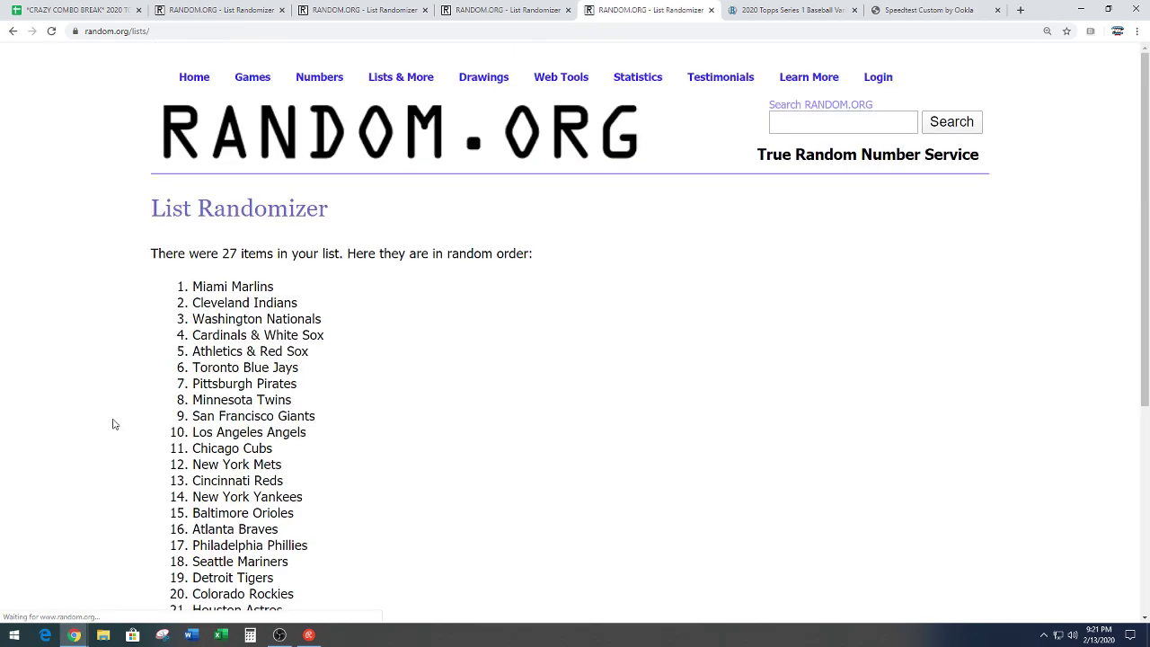
scroll(113, 427, down, 3)
click(155, 493)
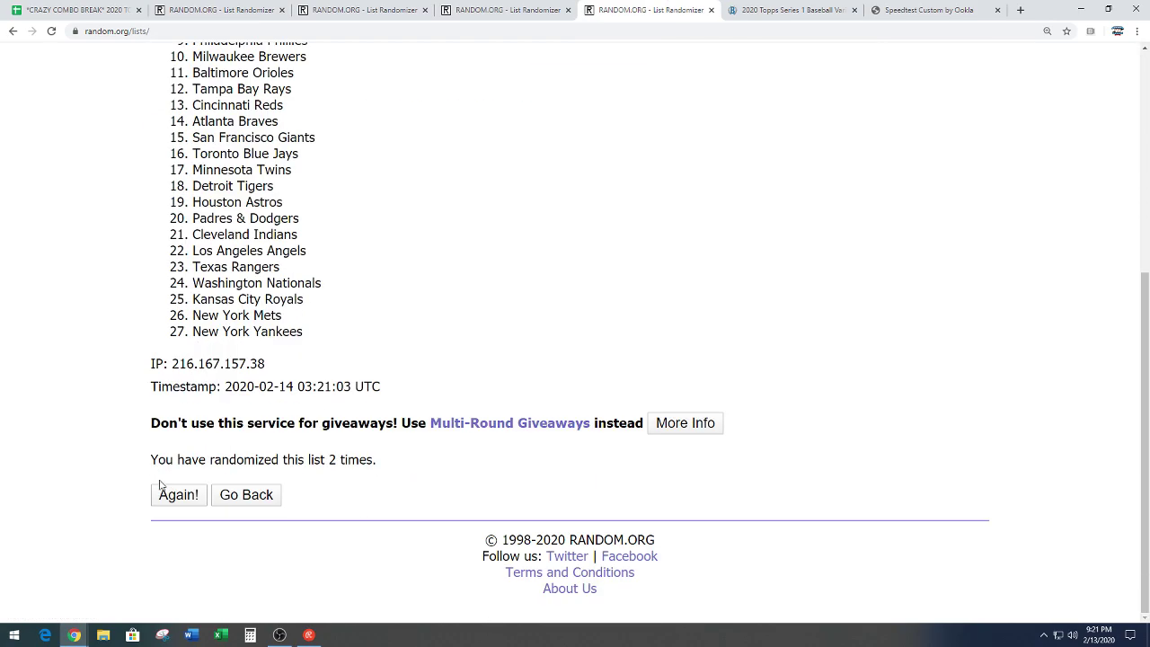
click(159, 490)
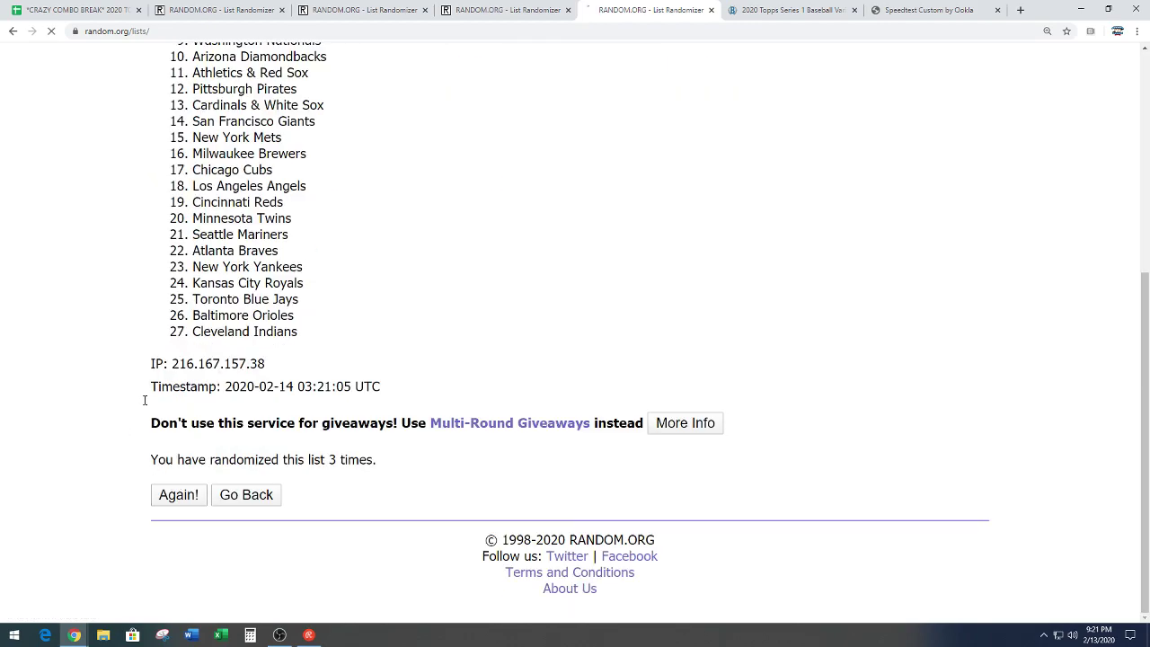
click(171, 496)
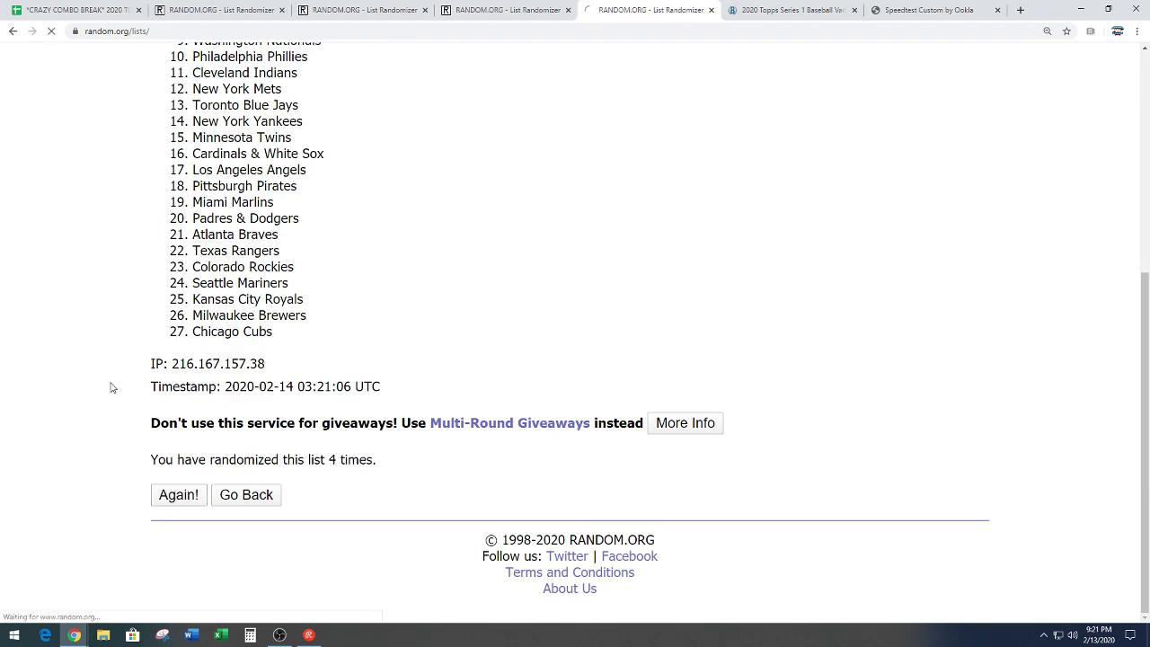
click(167, 496)
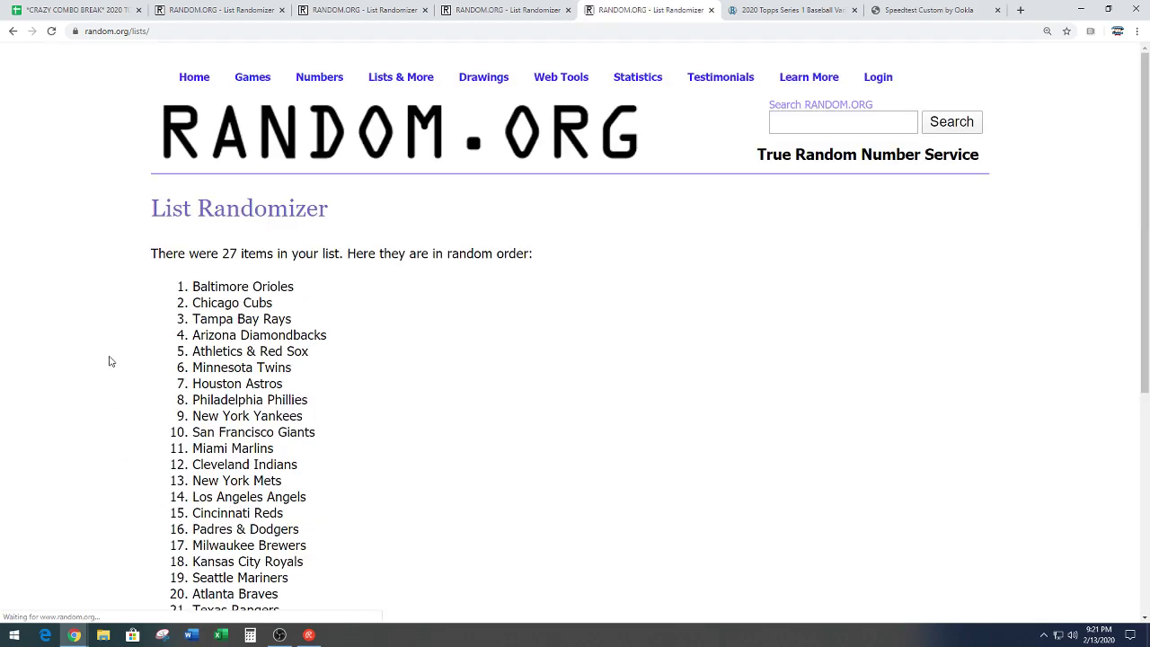
click(179, 495)
Step: Copy the final team order, New York Yankees first, and return to the spreadsheet
scroll(504, 252, down, 2)
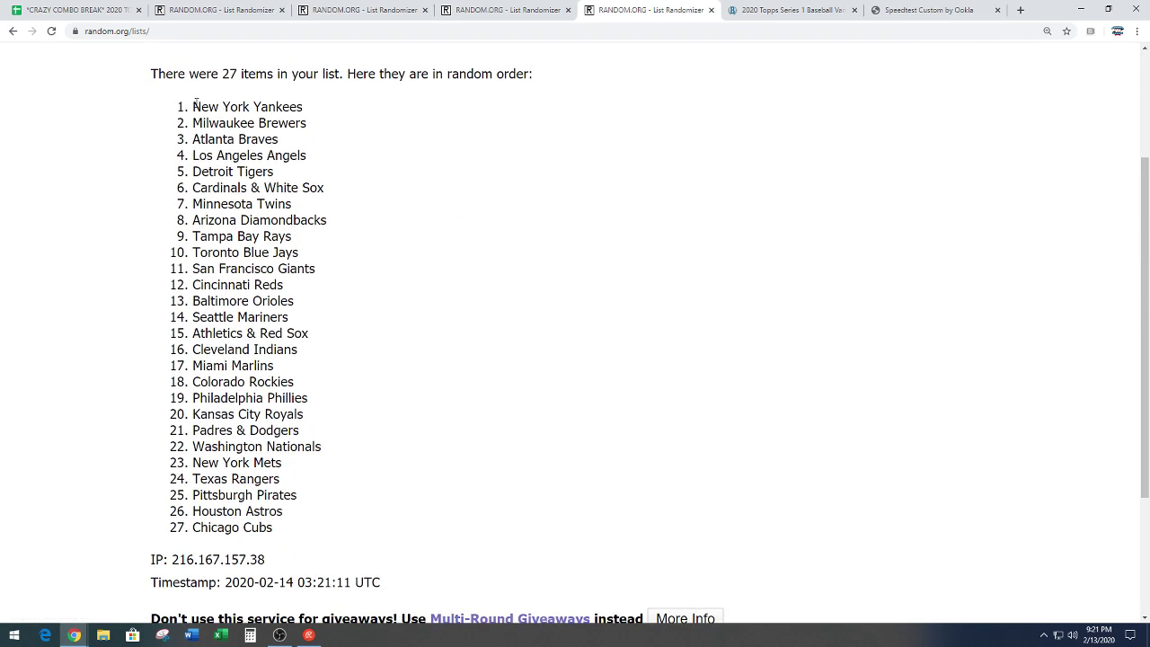
drag(196, 103, 309, 531)
right_click(237, 457)
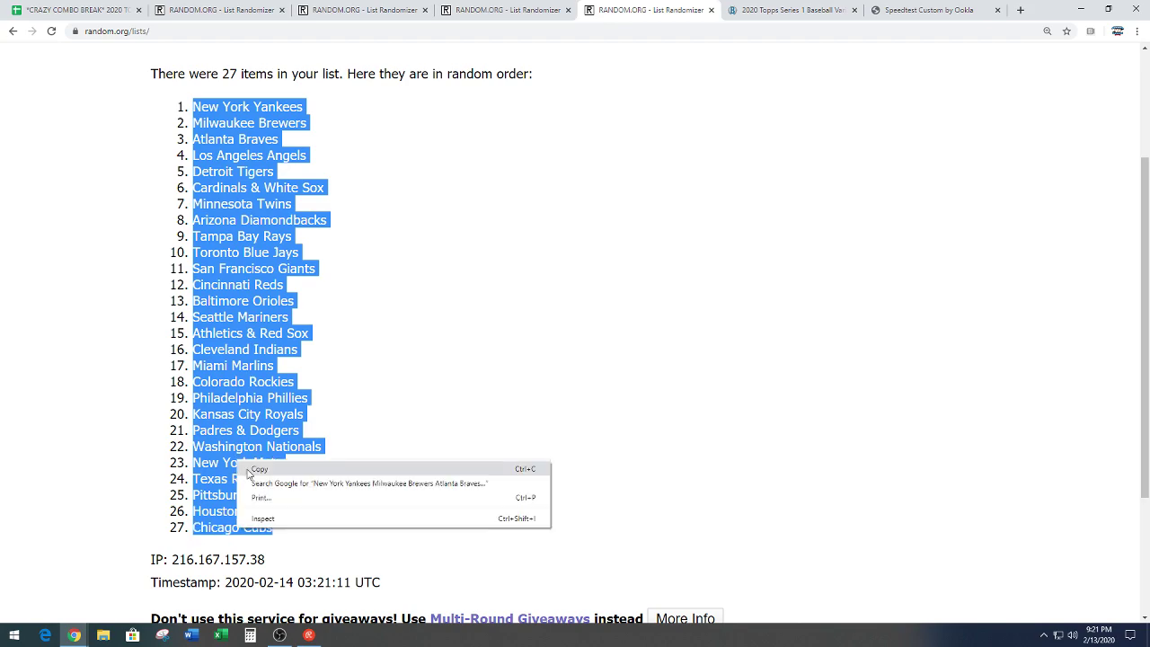
click(249, 471)
click(361, 435)
scroll(461, 444, down, 2)
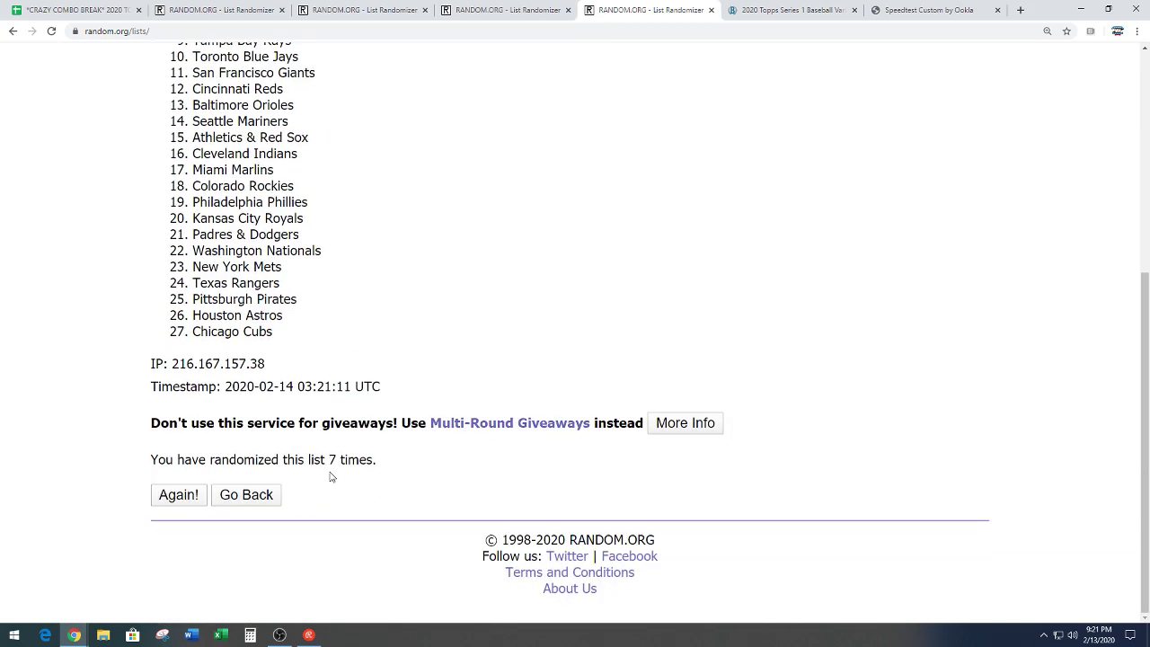
drag(330, 473, 482, 491)
click(455, 326)
scroll(448, 312, up, 3)
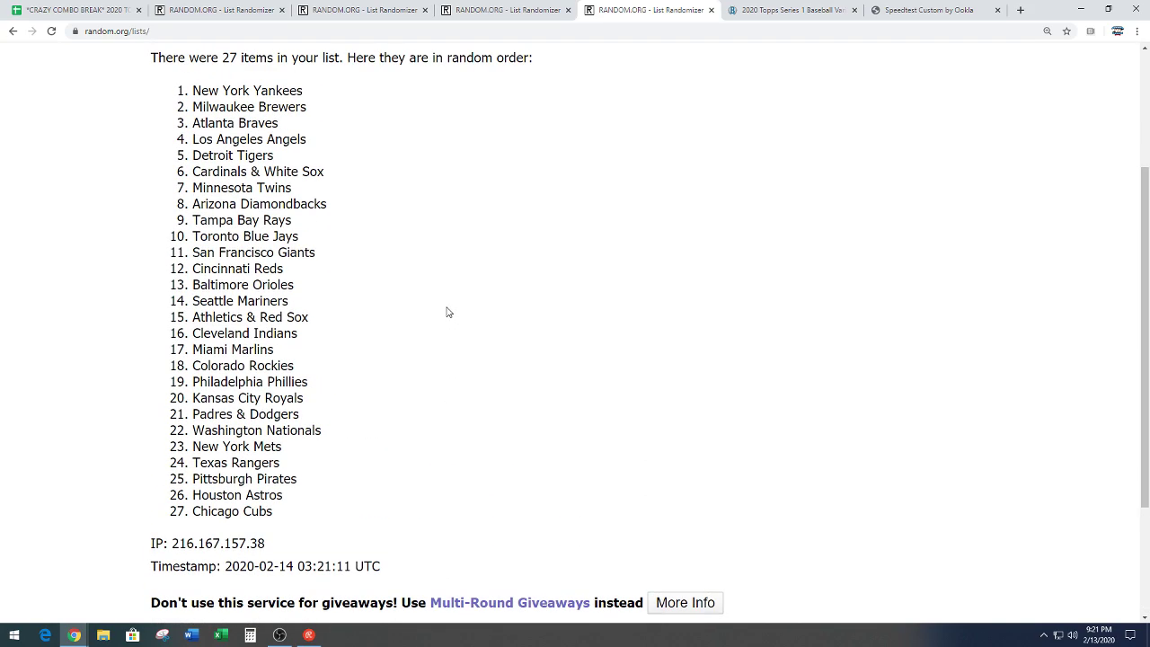
click(79, 11)
scroll(225, 433, up, 3)
Step: Paste the randomized teams into column B starting at B1
scroll(225, 432, up, 8)
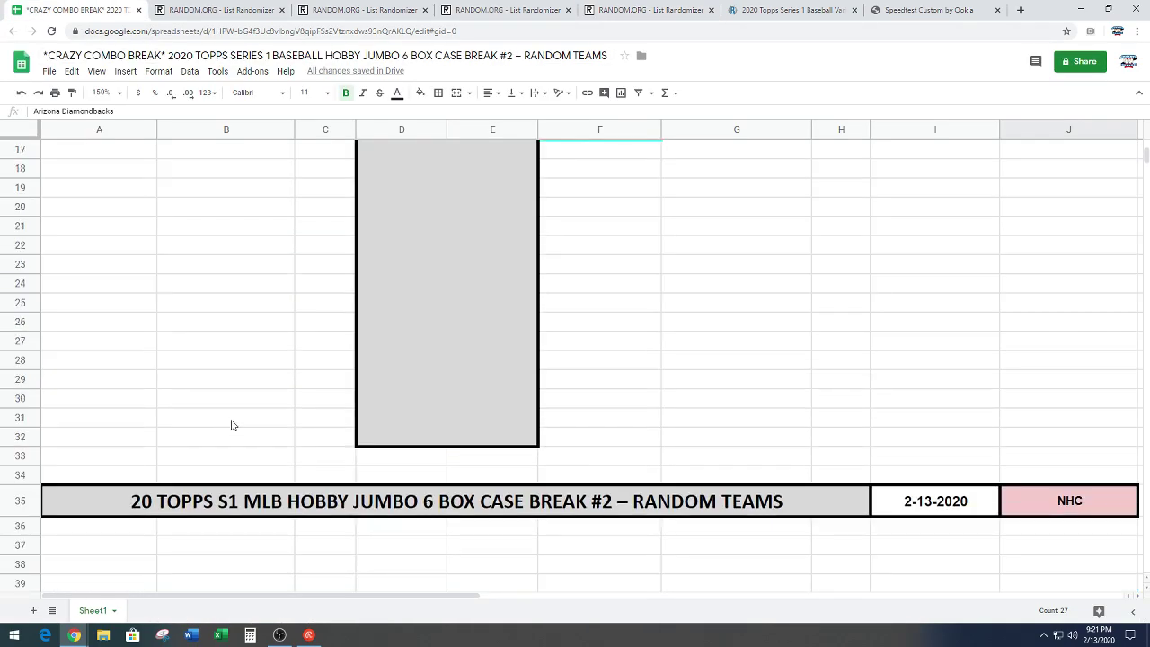
click(244, 149)
key(ctrl+v)
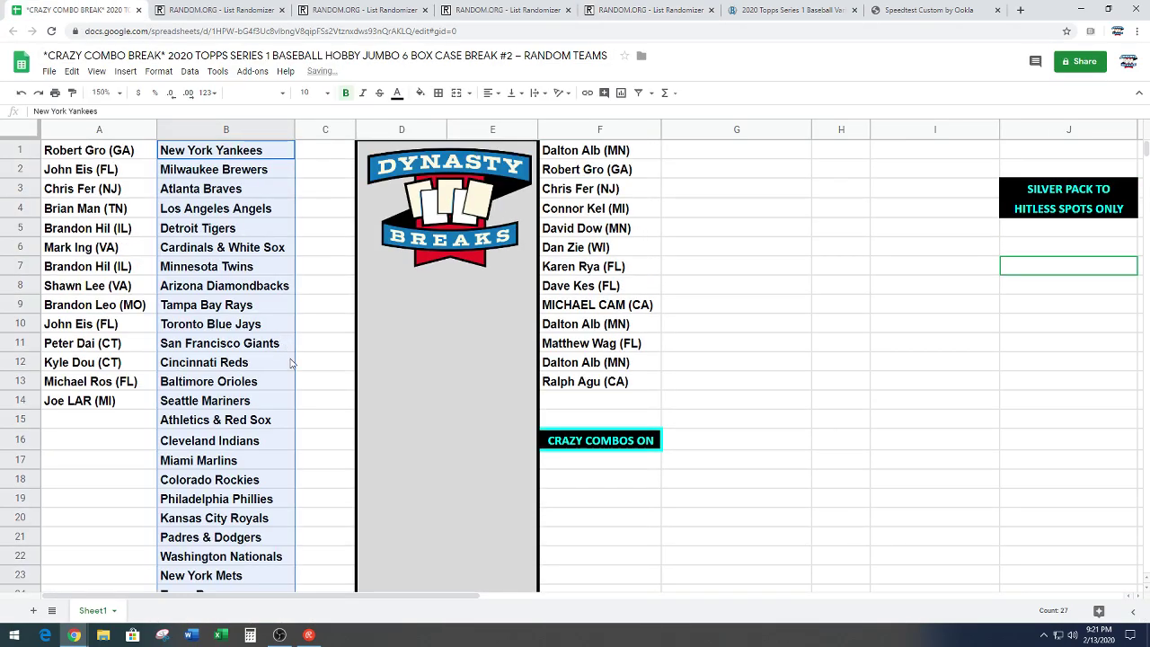
click(315, 379)
Step: Move teams 15–27 from B15:B27 to G1:G13 and zoom the sheet to 200%
scroll(314, 369, down, 2)
drag(241, 309, 241, 537)
key(ctrl+c)
scroll(732, 404, up, 2)
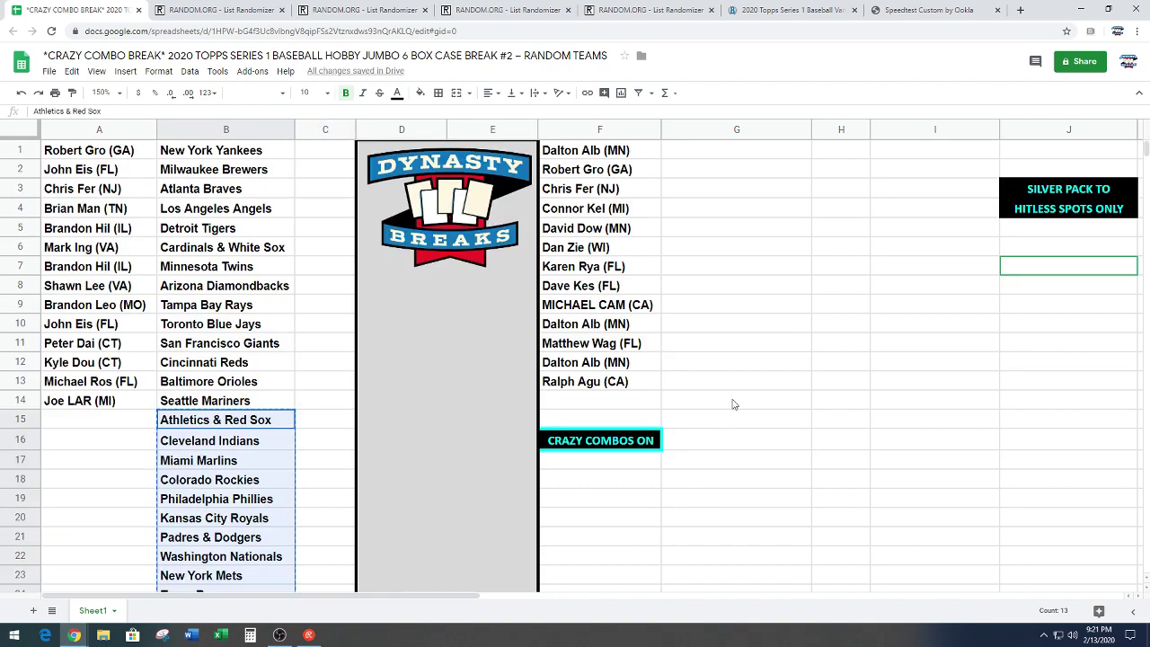
click(751, 158)
key(ctrl+v)
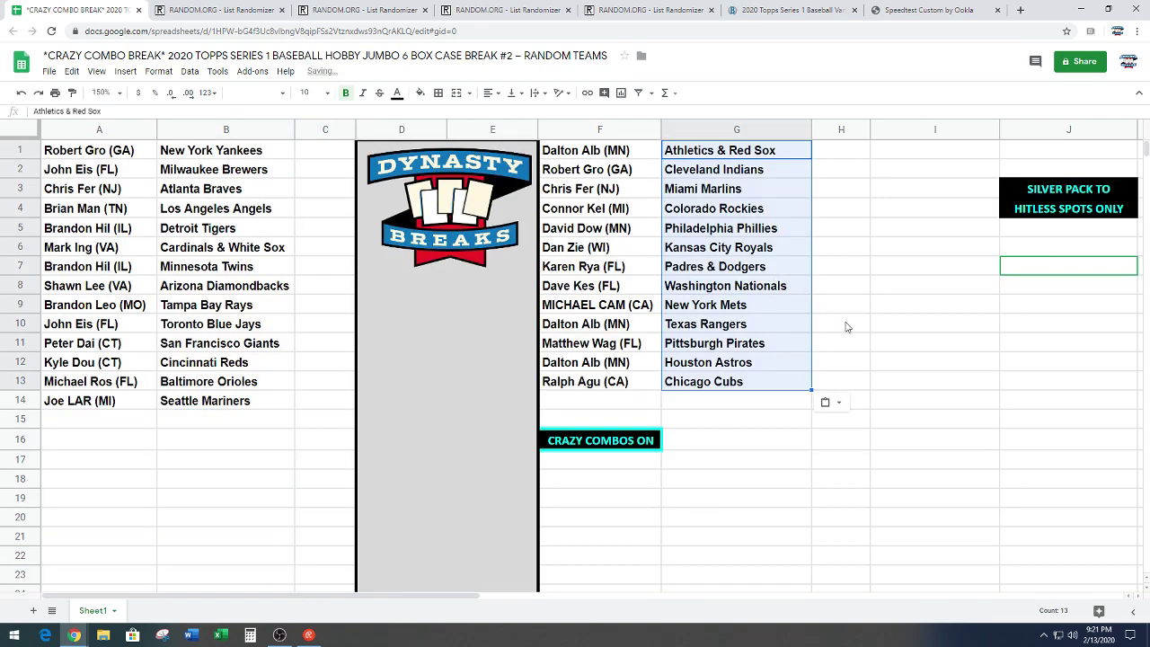
click(1050, 359)
click(121, 94)
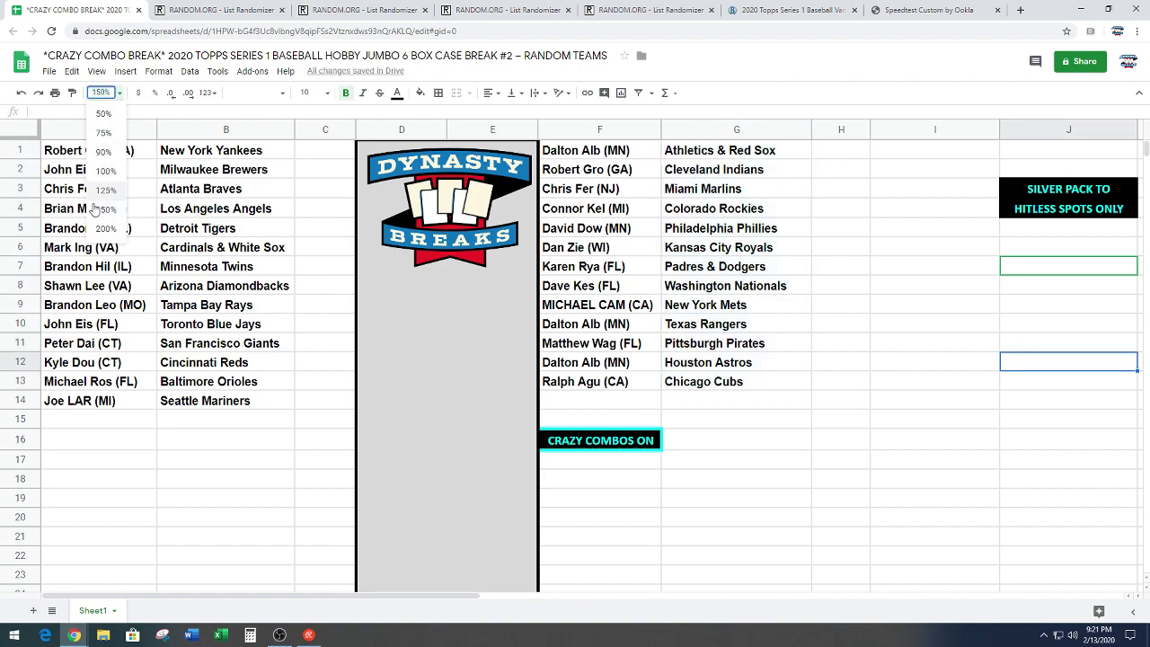
click(99, 230)
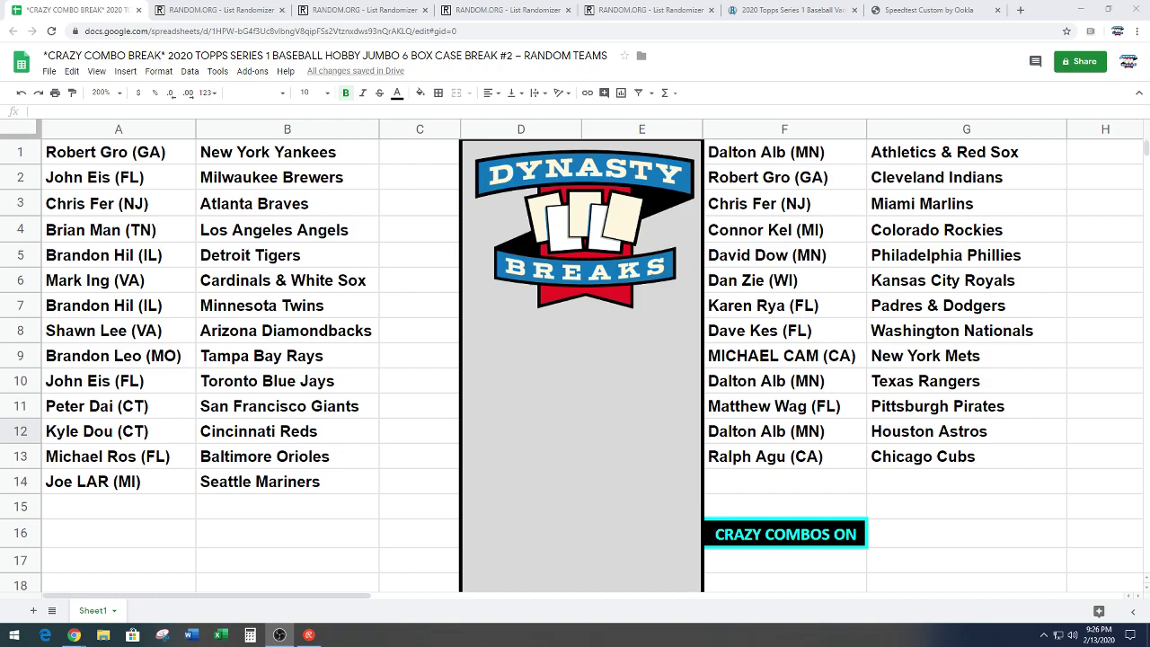
scroll(696, 454, down, 8)
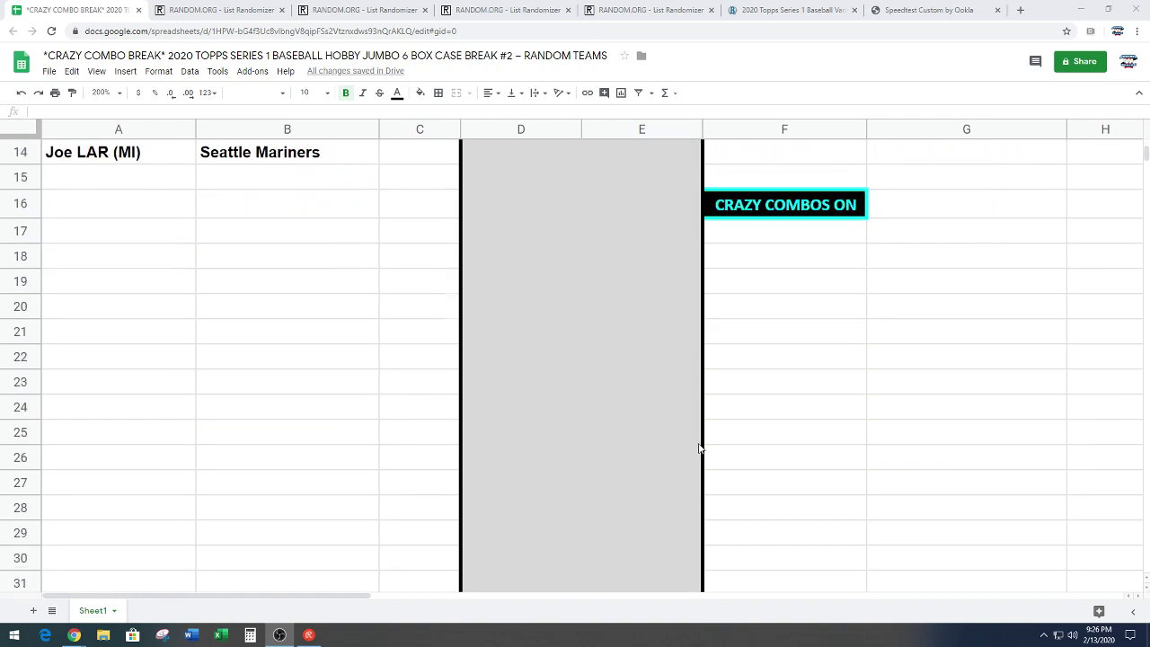
scroll(699, 450, down, 19)
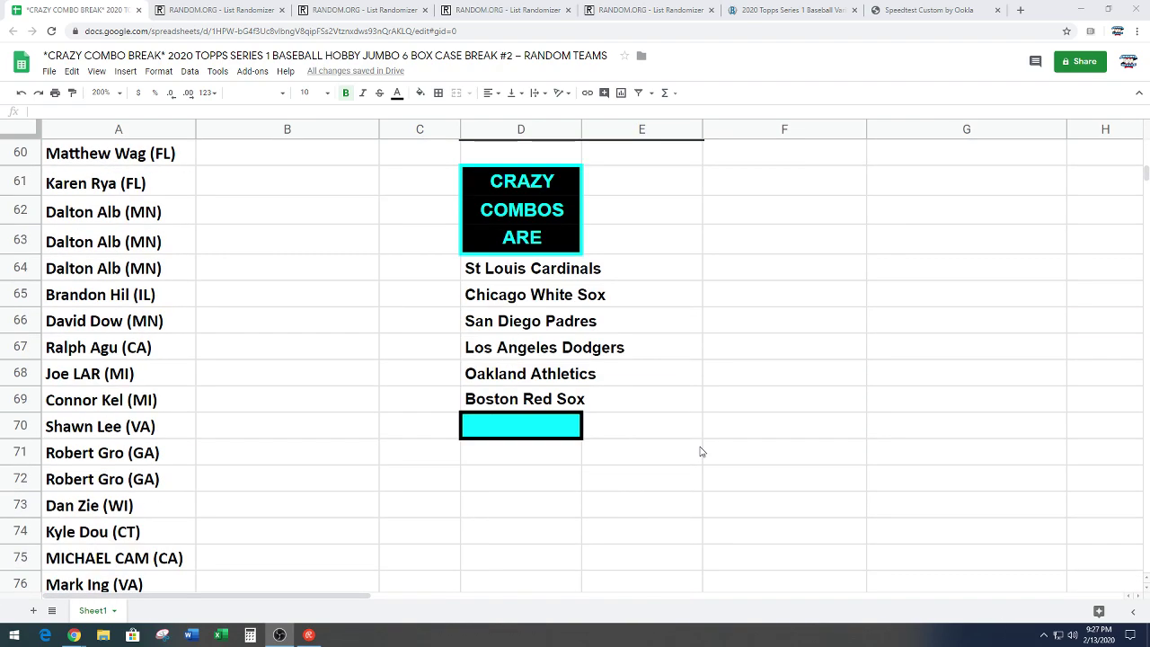
scroll(700, 448, down, 2)
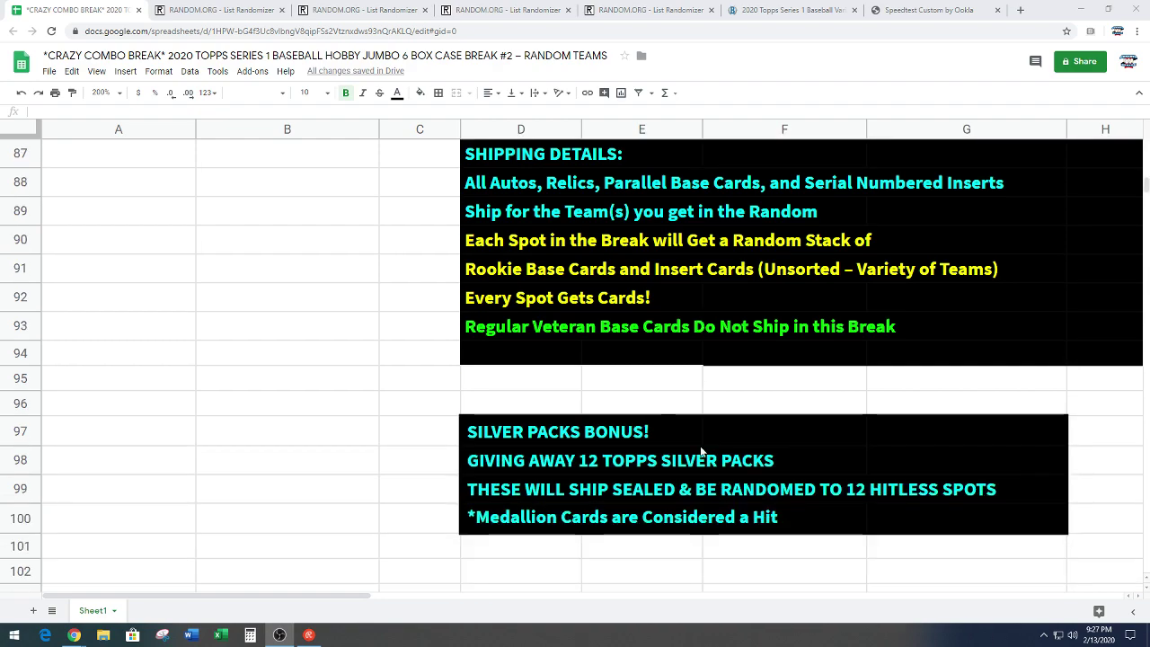
scroll(705, 454, up, 1)
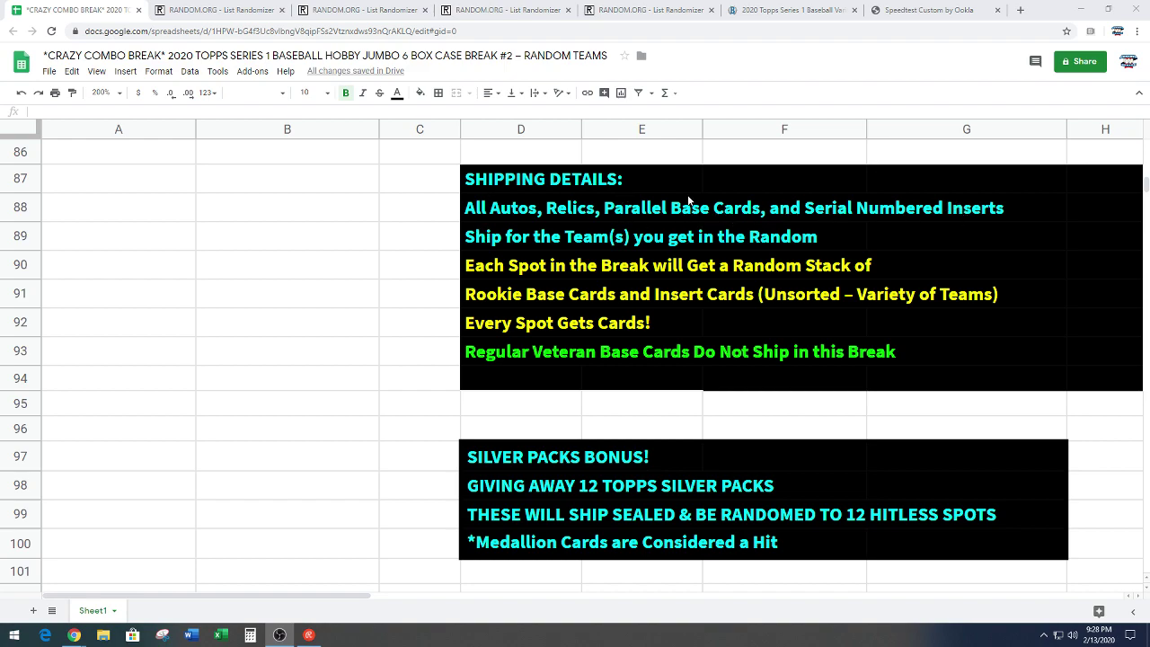
scroll(224, 380, up, 10)
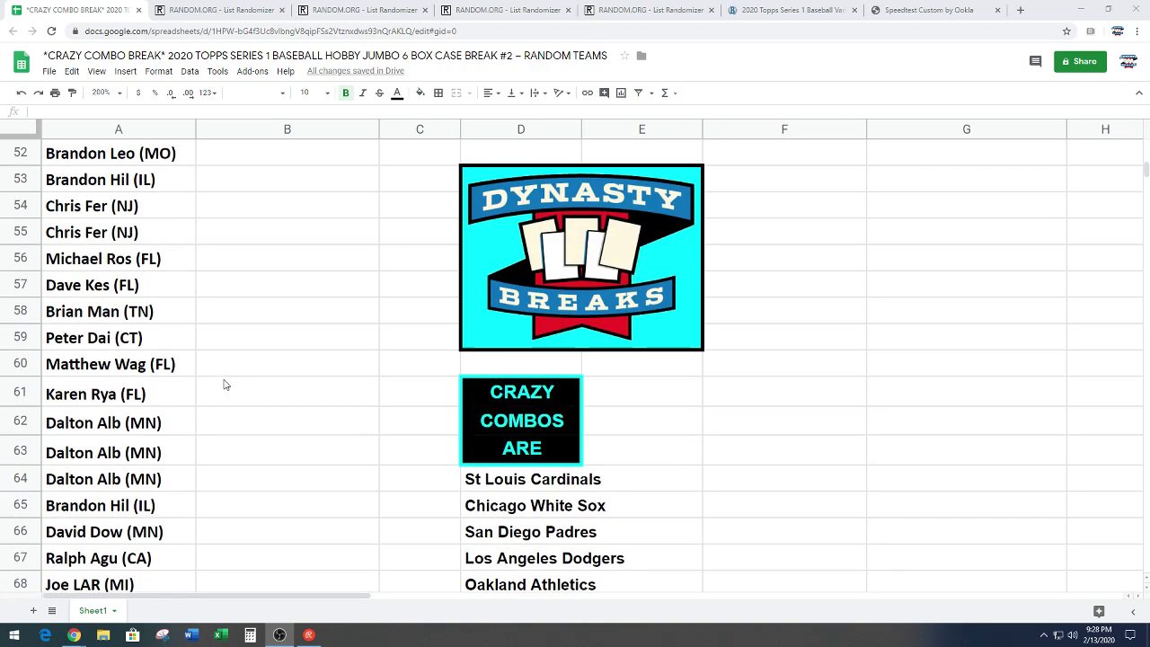
scroll(224, 385, up, 15)
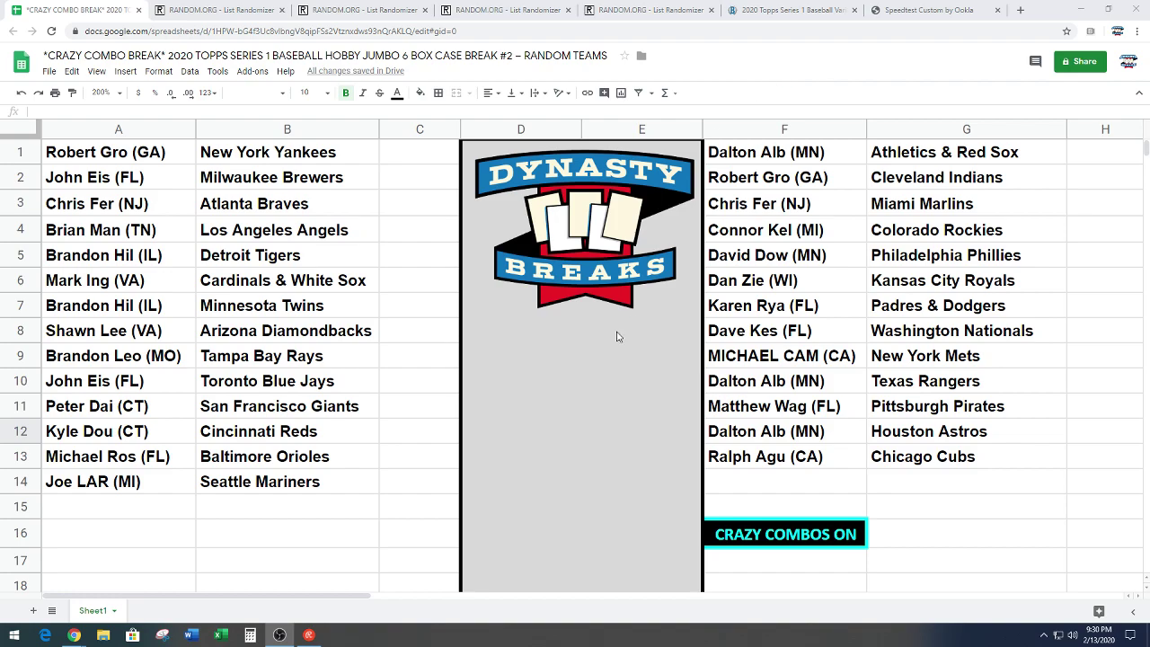
scroll(585, 388, down, 3)
scroll(585, 388, down, 15)
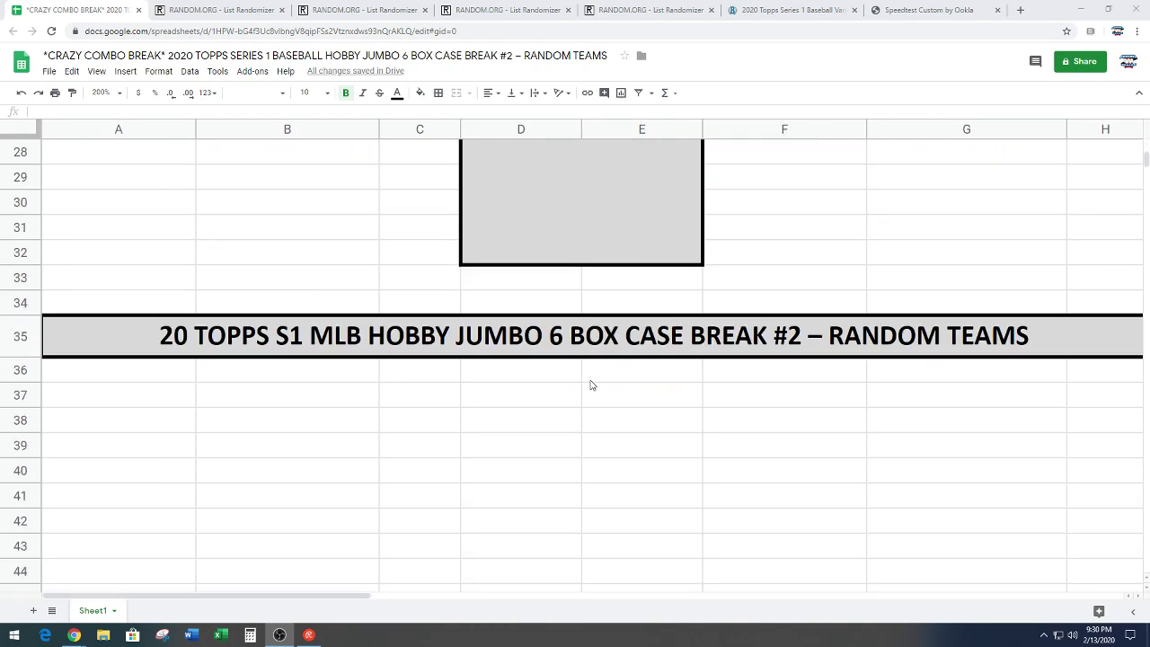
scroll(592, 385, down, 12)
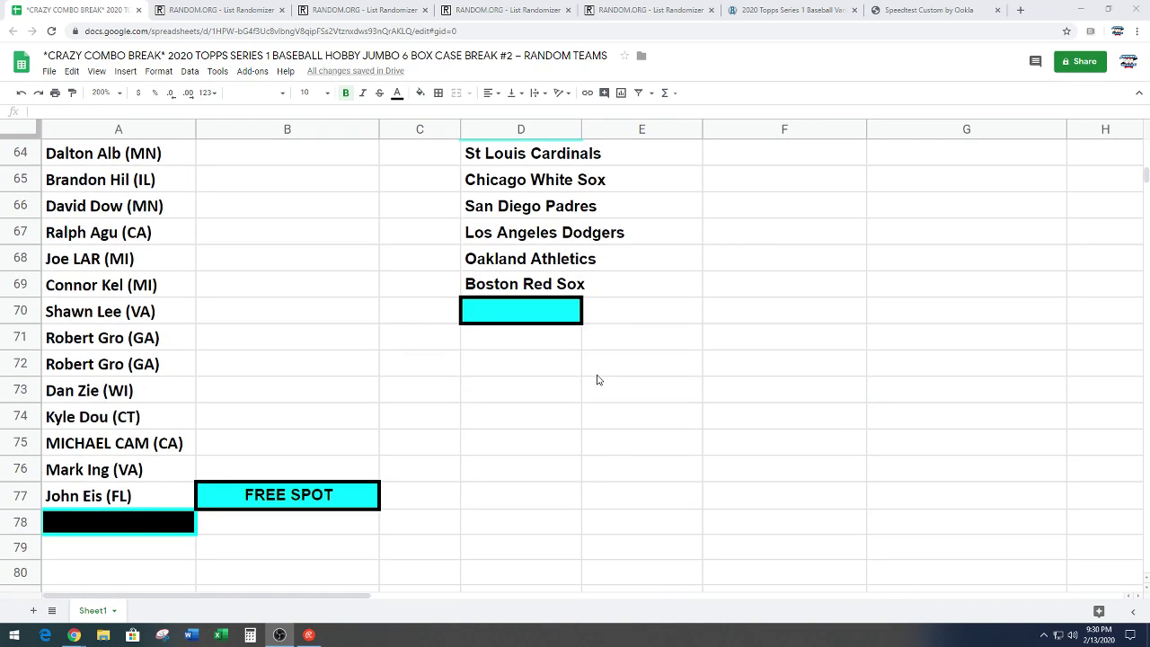
scroll(606, 370, down, 2)
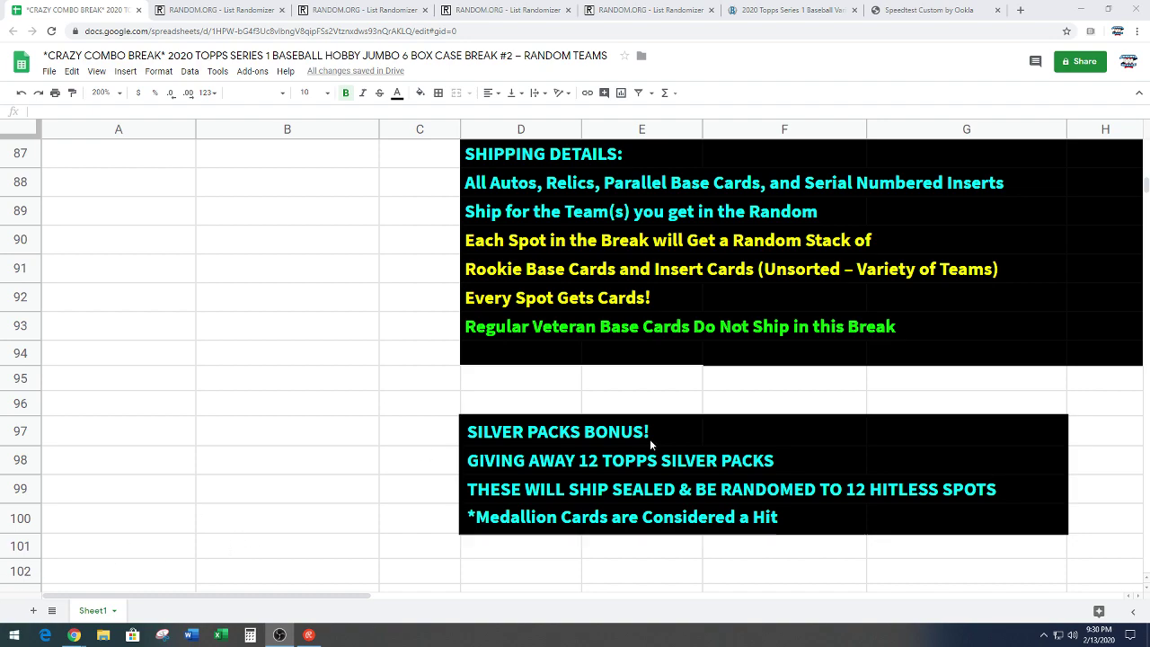
click(496, 437)
drag(589, 458, 1021, 528)
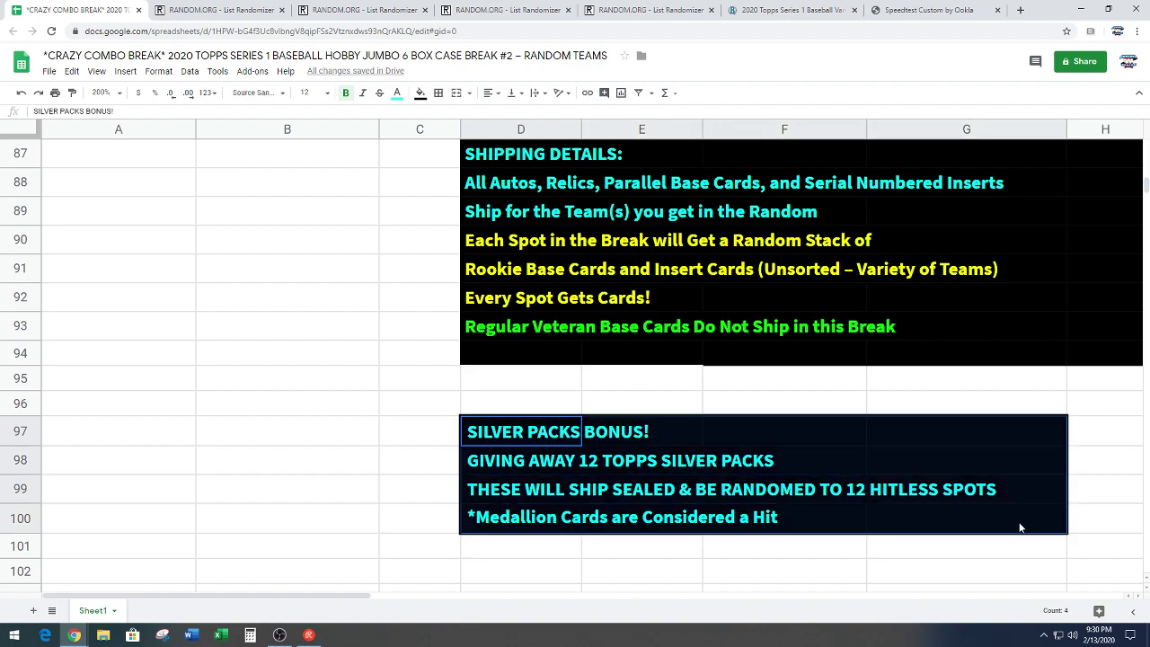
click(271, 407)
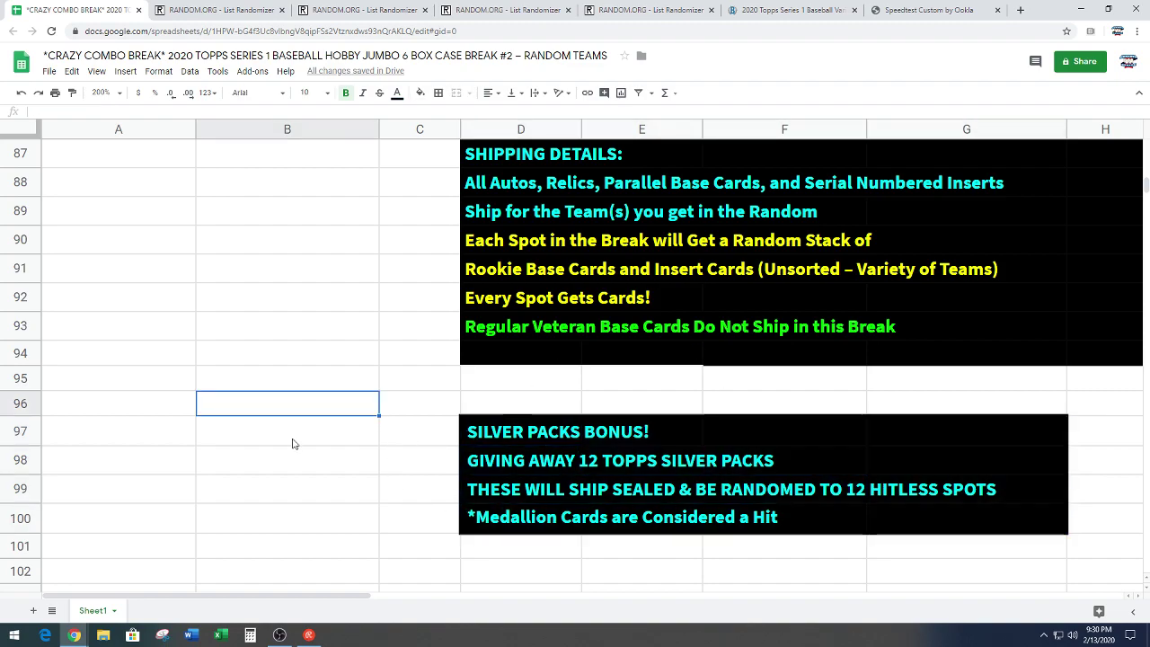
scroll(291, 443, up, 15)
scroll(291, 445, up, 10)
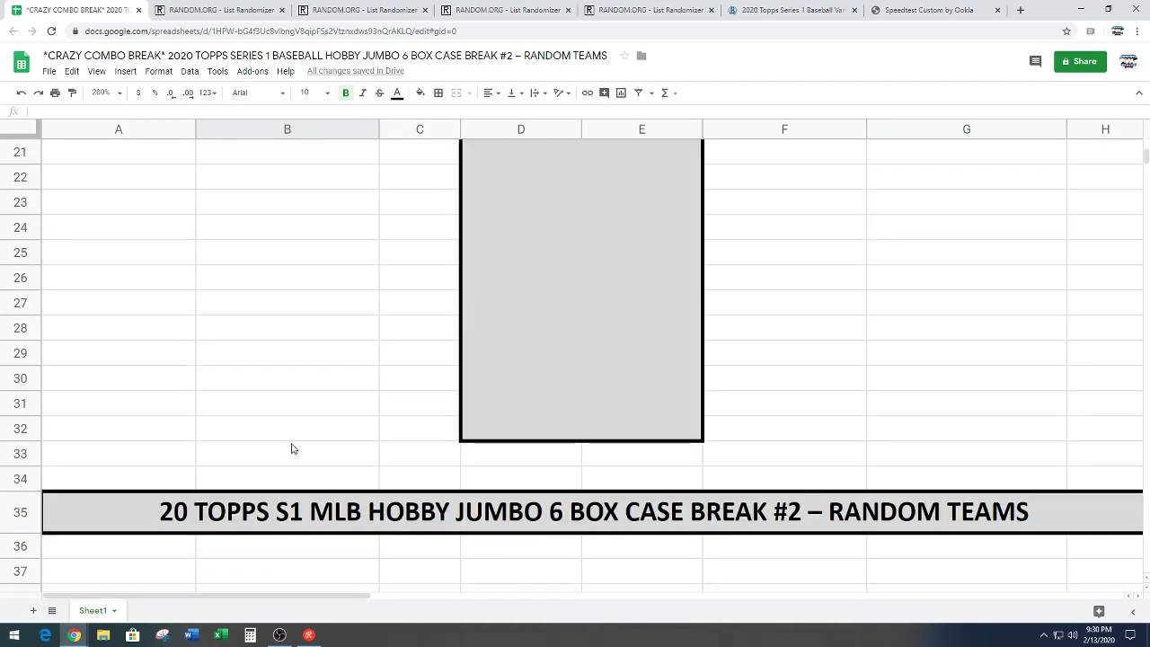